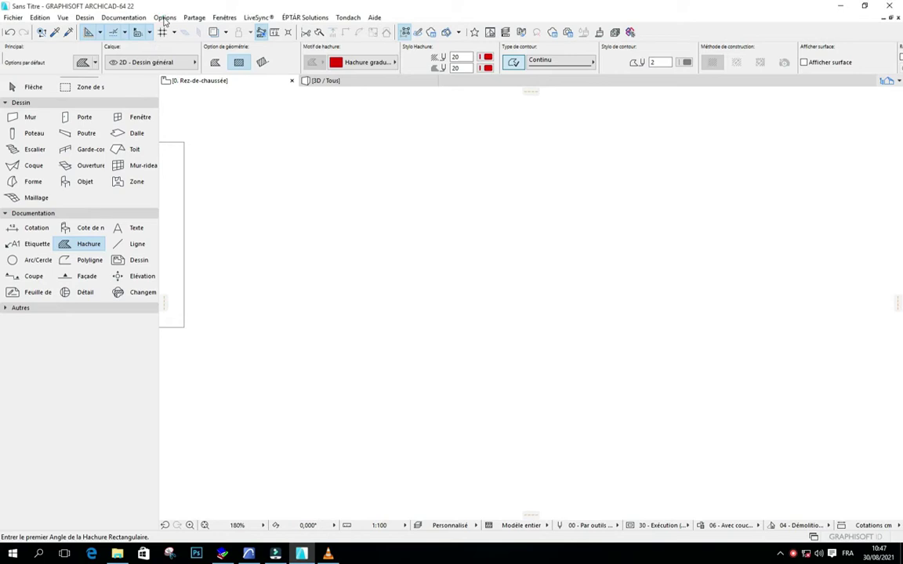
- Open the project's hatch attribute settings and choose the Dallage 60x60 vector hatch as the one to edit
left_click(165, 18)
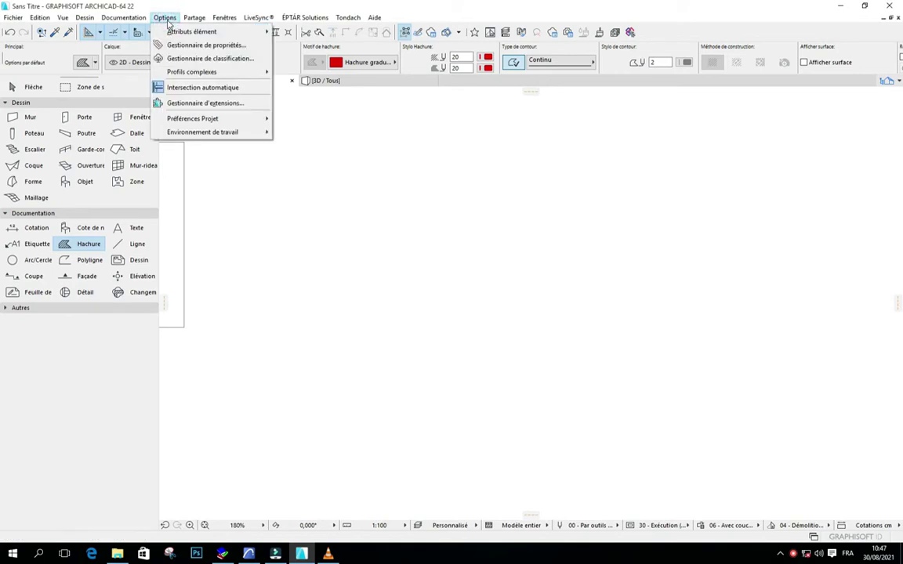
mouse_move(181, 32)
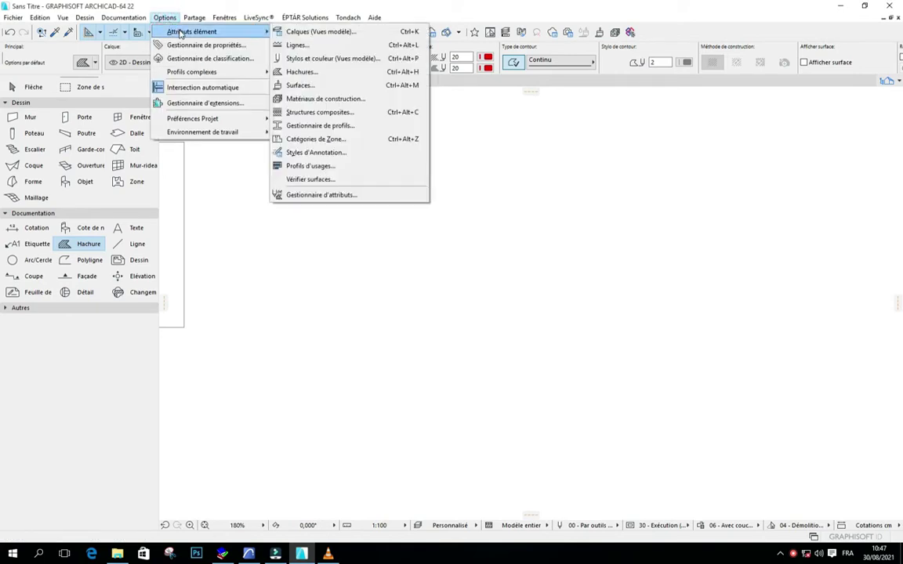
left_click(297, 72)
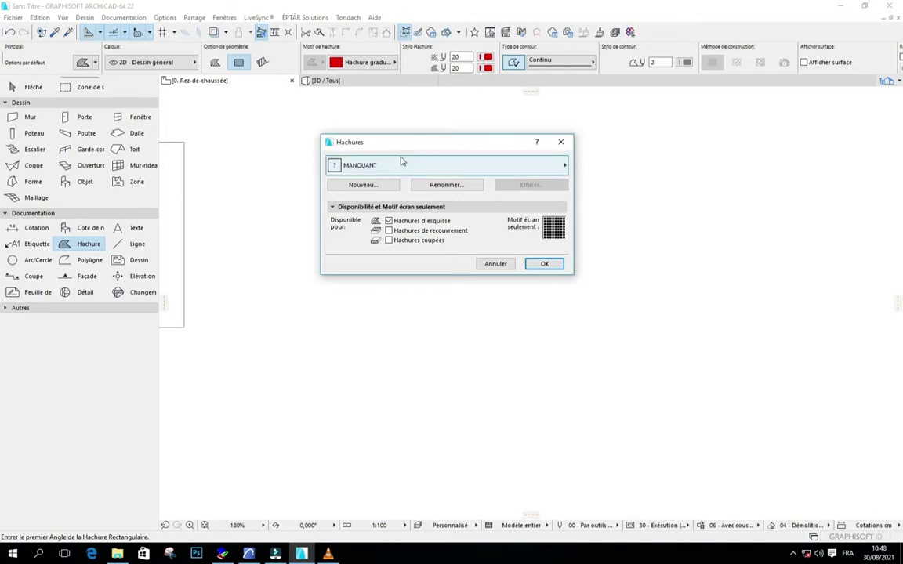
left_click(396, 166)
scroll(482, 284, "left", 3)
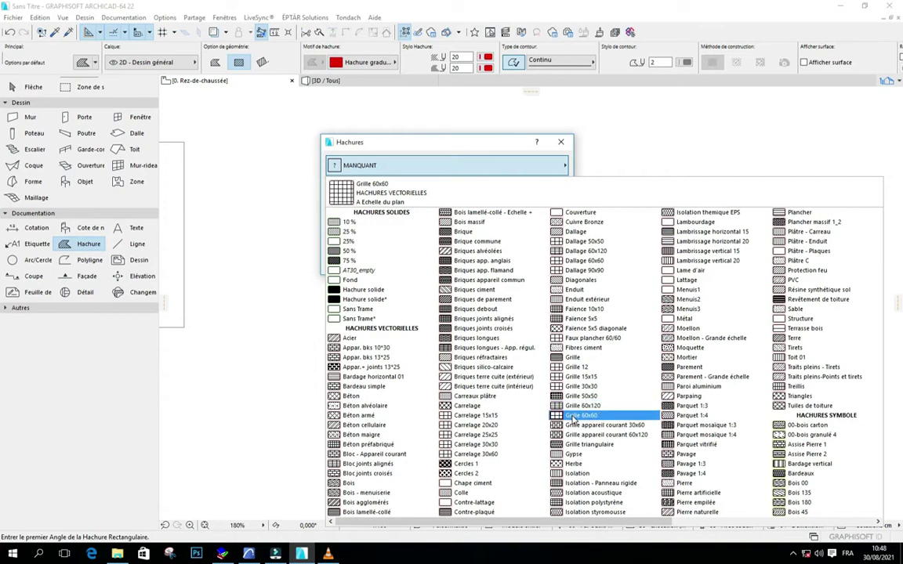
left_click(573, 418)
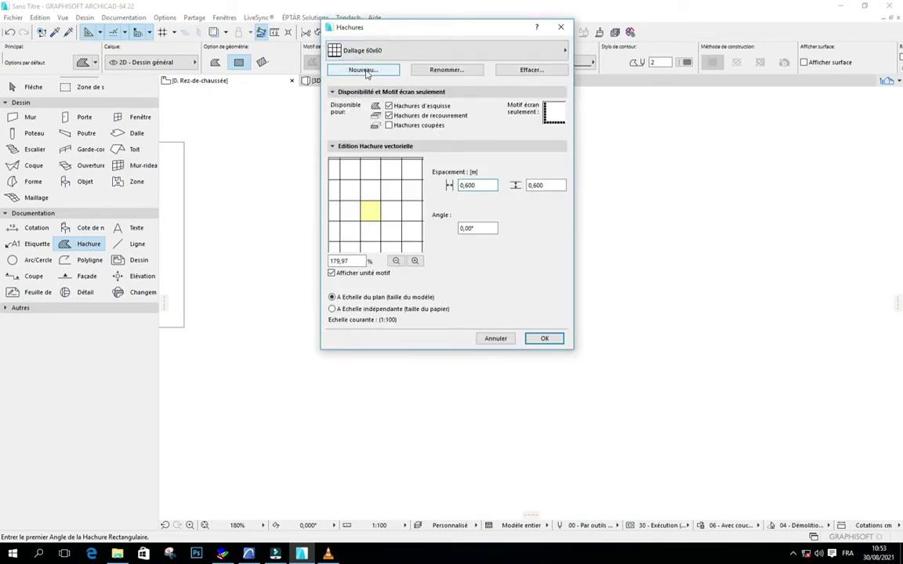
- Create a new hatch by duplicating Dallage 60x60 and name it Dallage 55x55
left_click(364, 70)
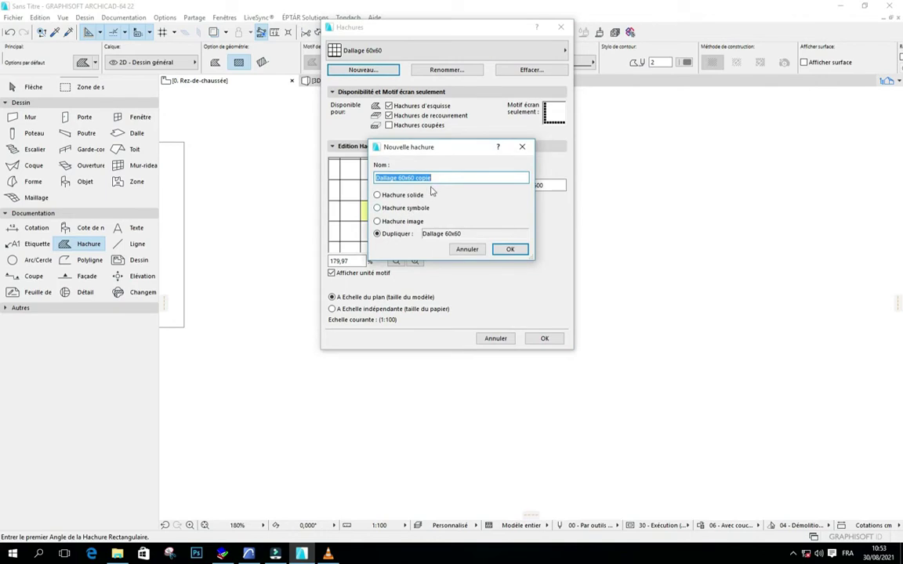
left_click(401, 178)
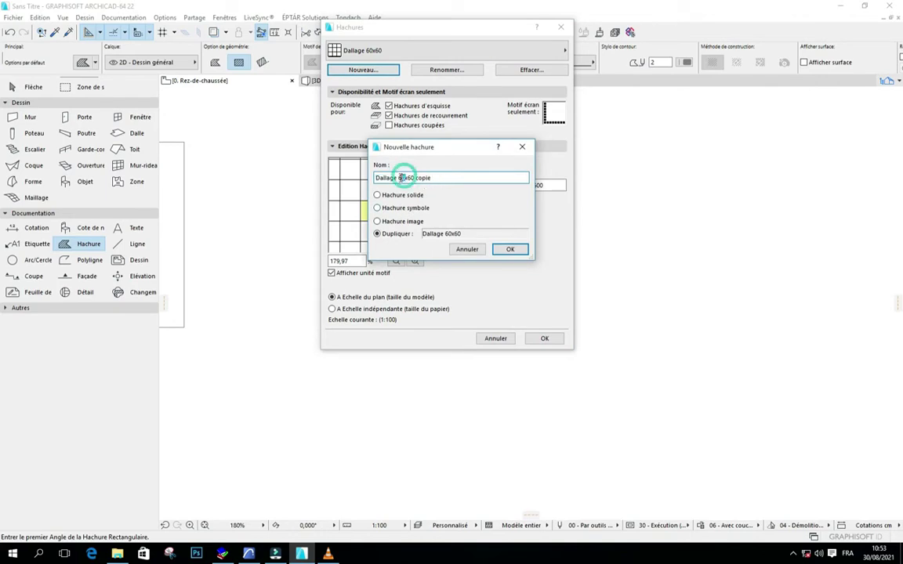
left_click_drag(406, 178, 398, 178)
type("55")
key("BackSpace")
type("55")
left_click_drag(430, 178, 416, 179)
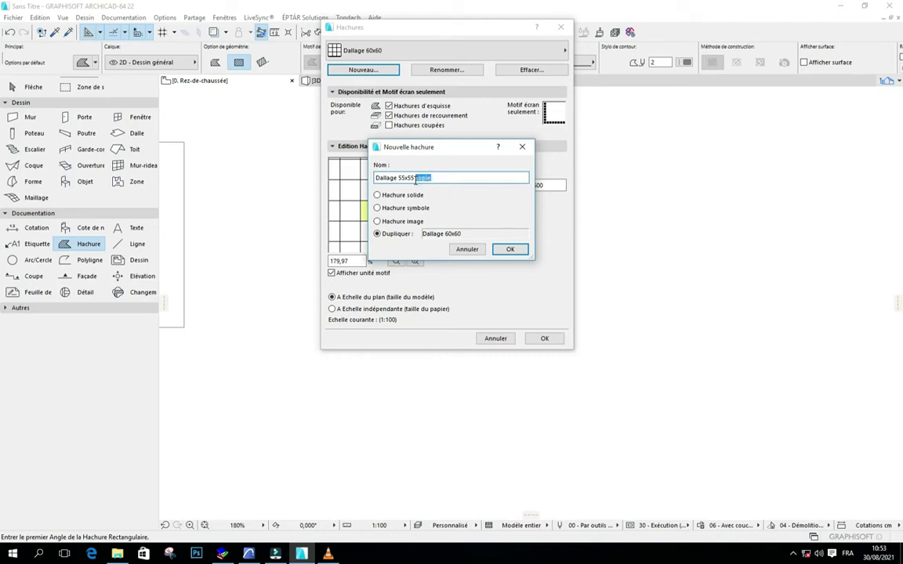
key("BackSpace")
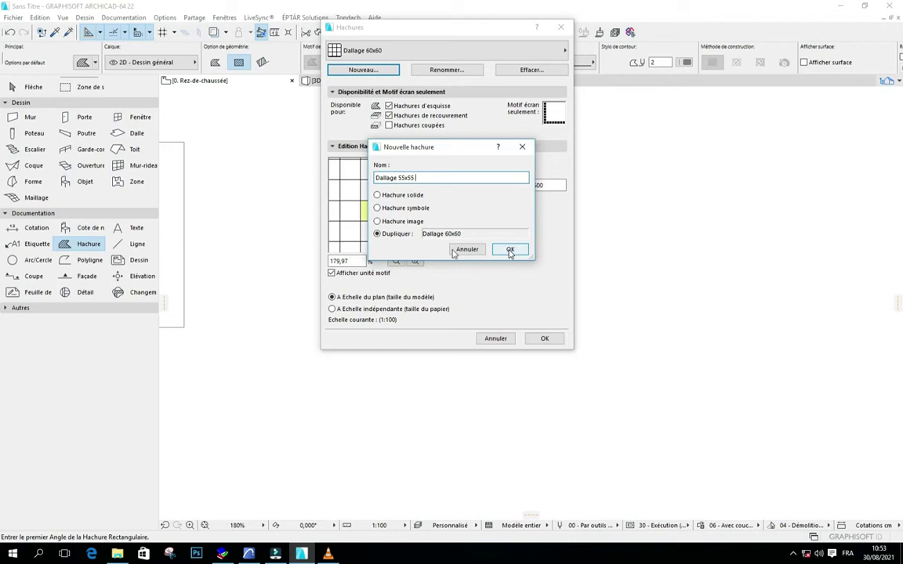
left_click(443, 234)
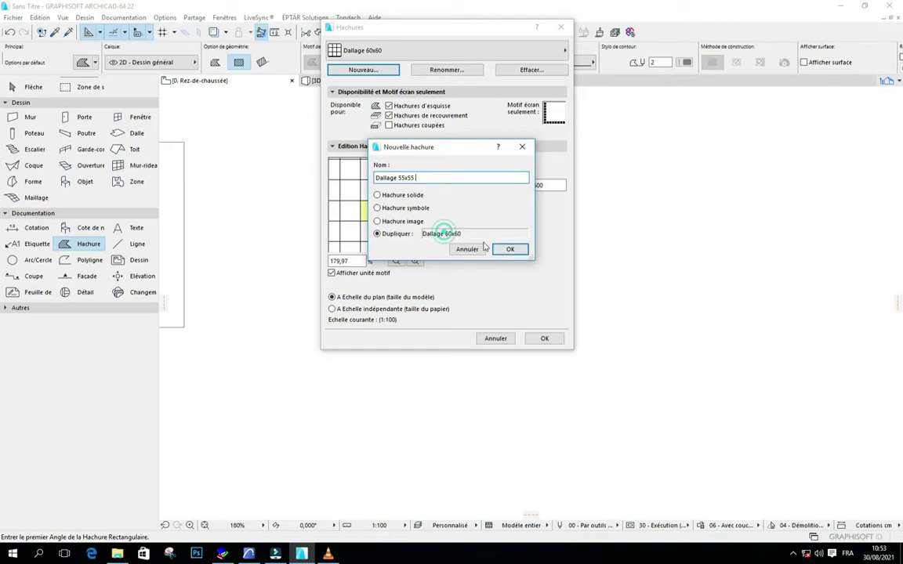
left_click(509, 249)
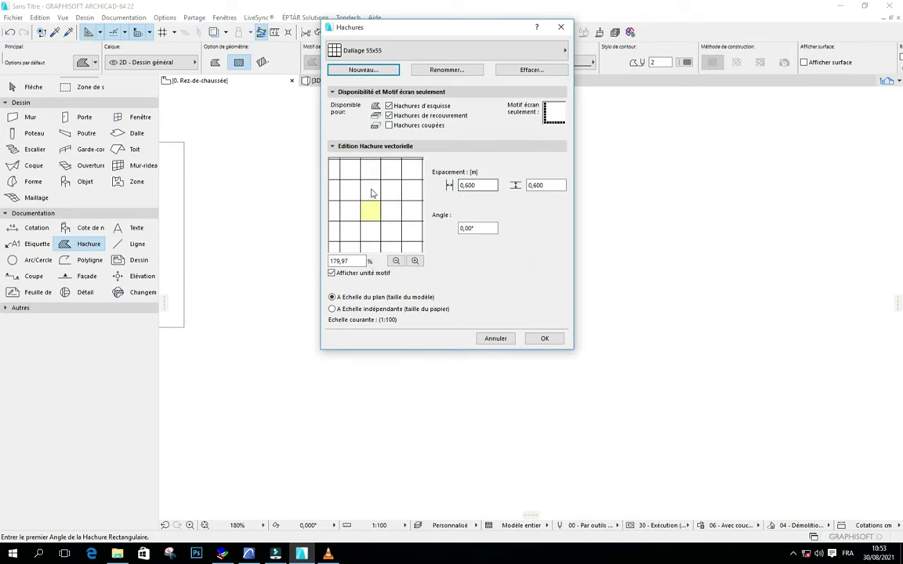
- Set the Dallage 55x55 hatch spacing to 0,55 m both horizontally and vertically, and save the hatch attributes
left_click(470, 186)
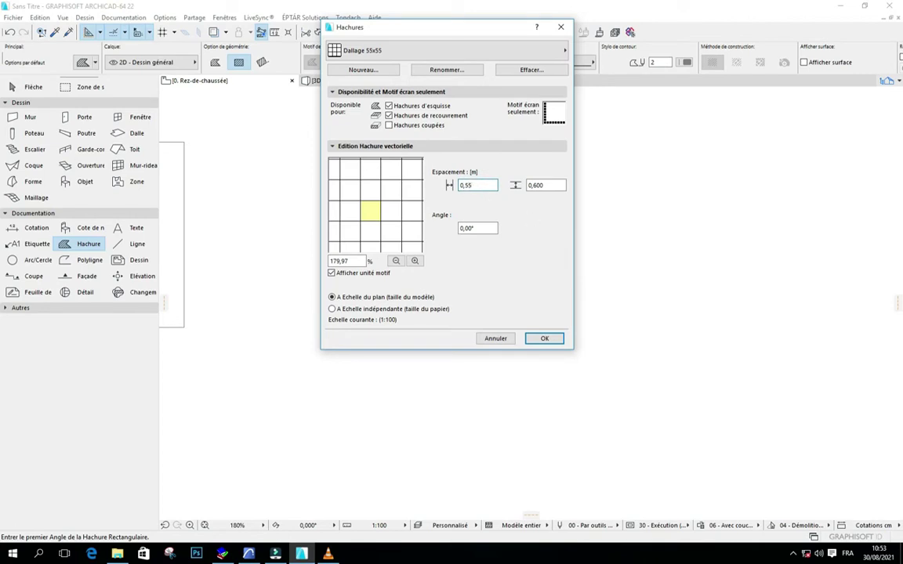
left_click_drag(544, 185, 536, 186)
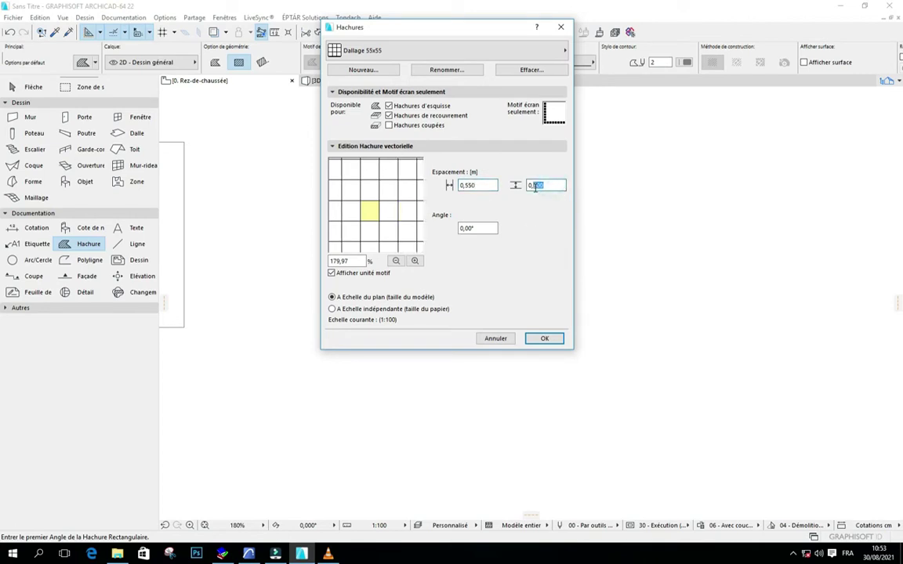
type("55")
left_click_drag(487, 228, 466, 229)
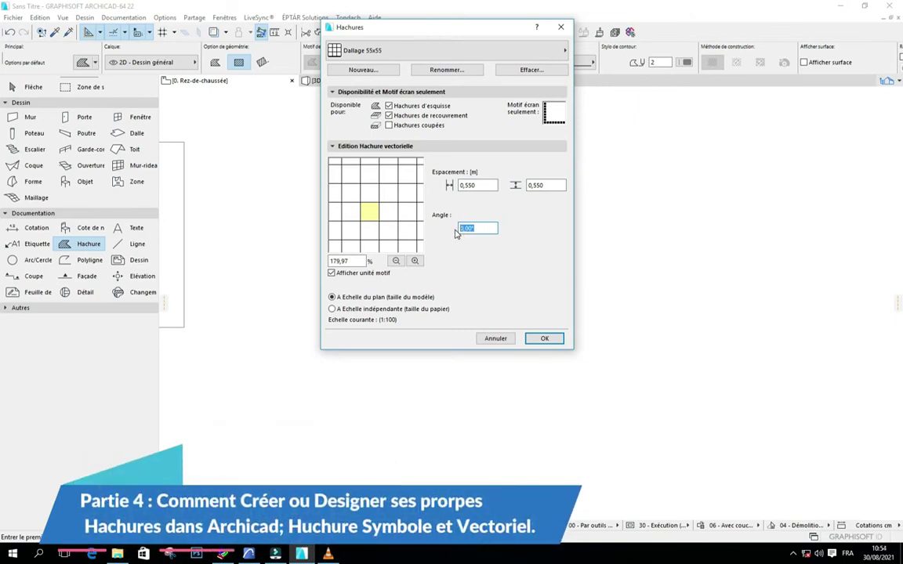
left_click(481, 229)
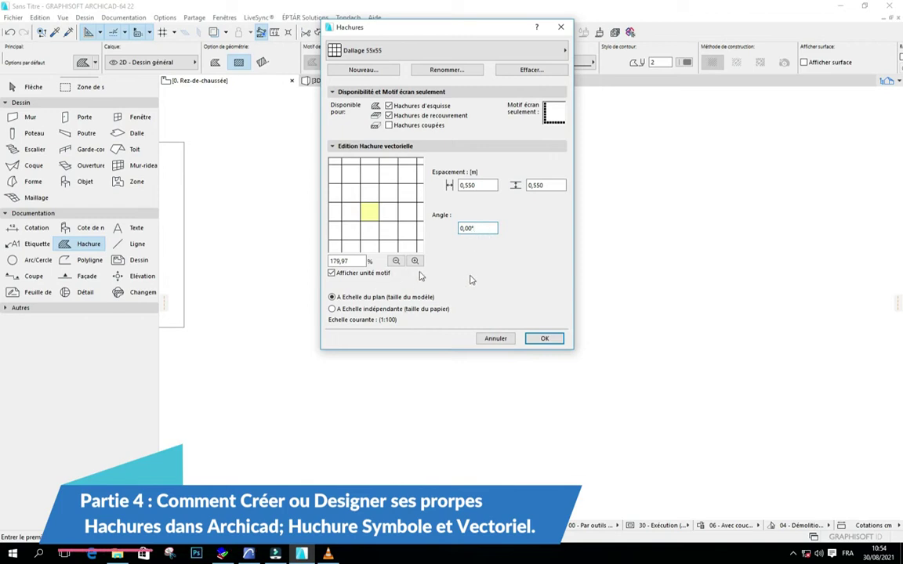
left_click(544, 338)
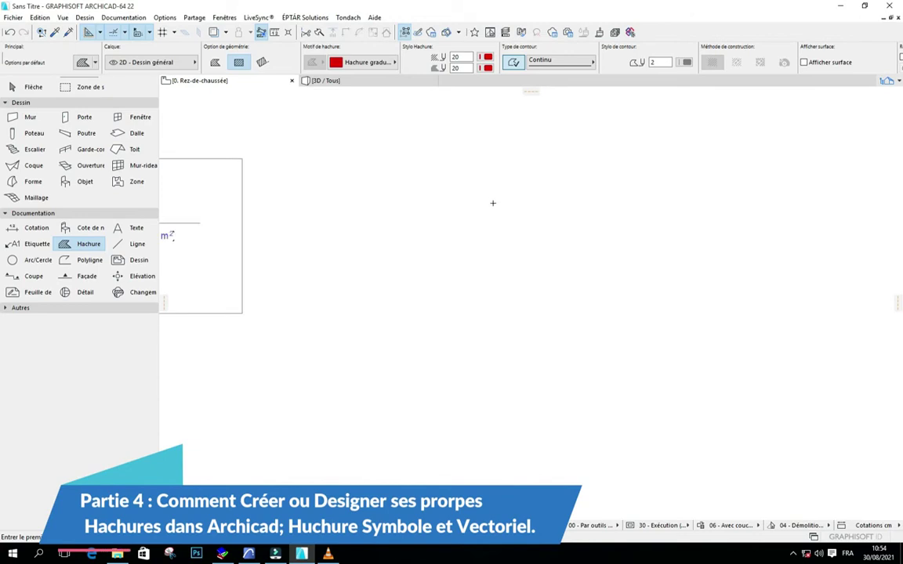
- Open the Hachure tool's default settings and choose Dallage 55x55 as the hatch pattern
scroll(512, 191, "up", 2)
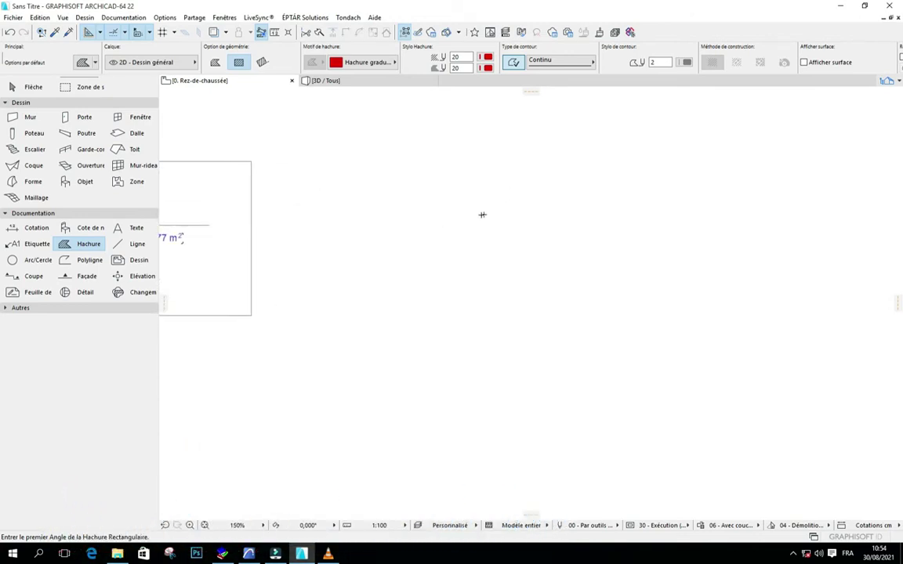
double_click(79, 242)
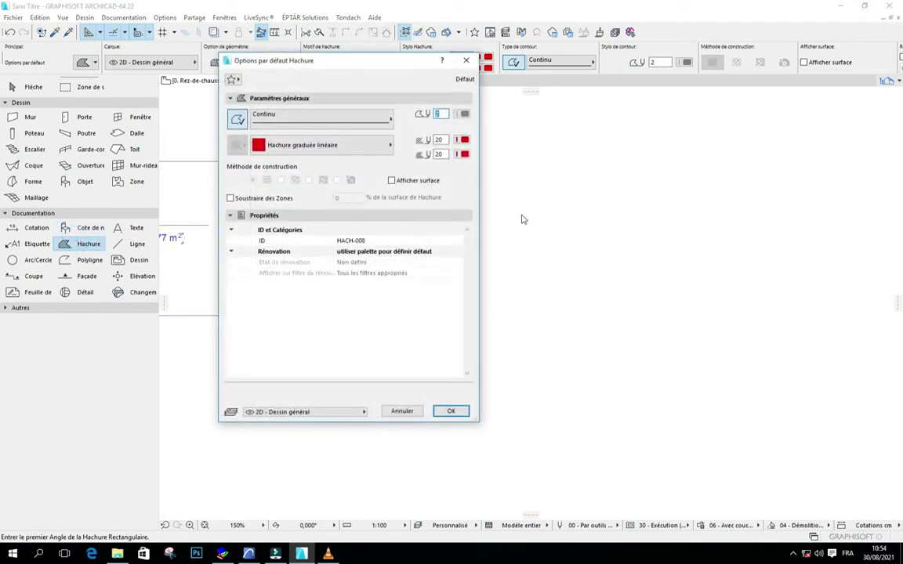
left_click(322, 145)
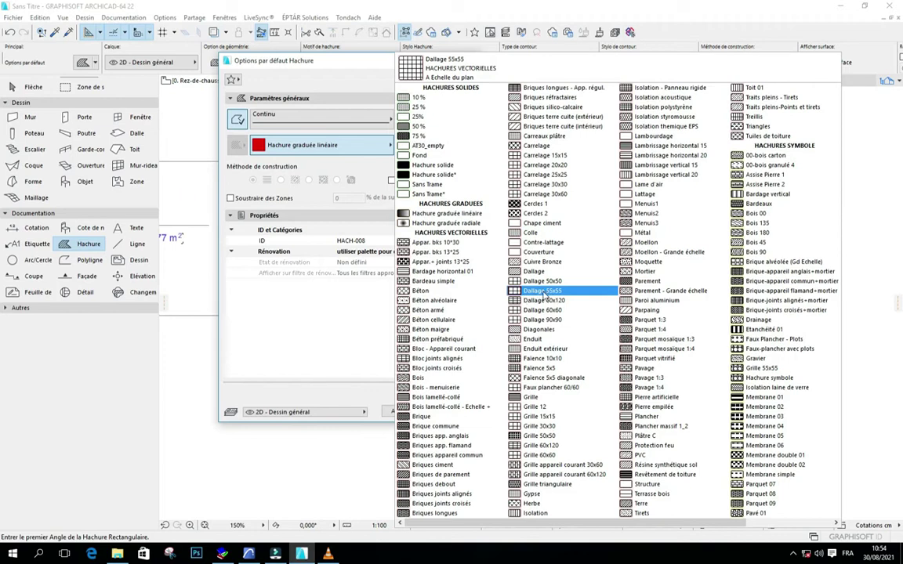
left_click(544, 291)
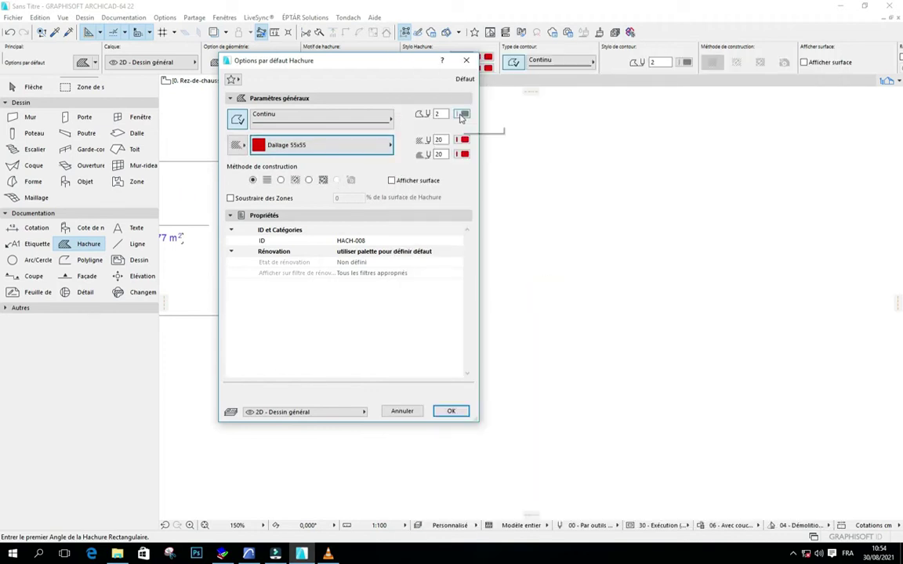
- Set the default hatch's line pen to 1 and its background pen to 121, and apply the settings
left_click(463, 140)
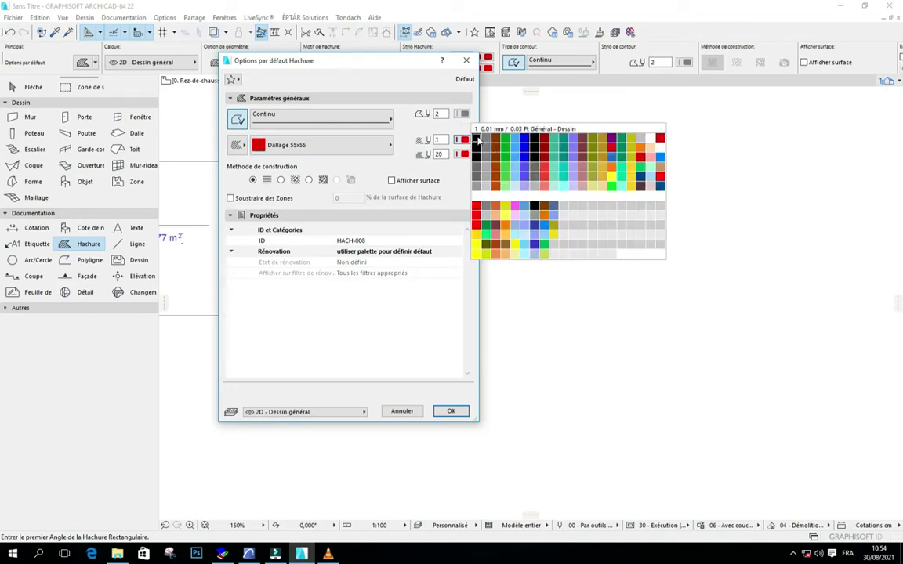
left_click(476, 138)
left_click(463, 153)
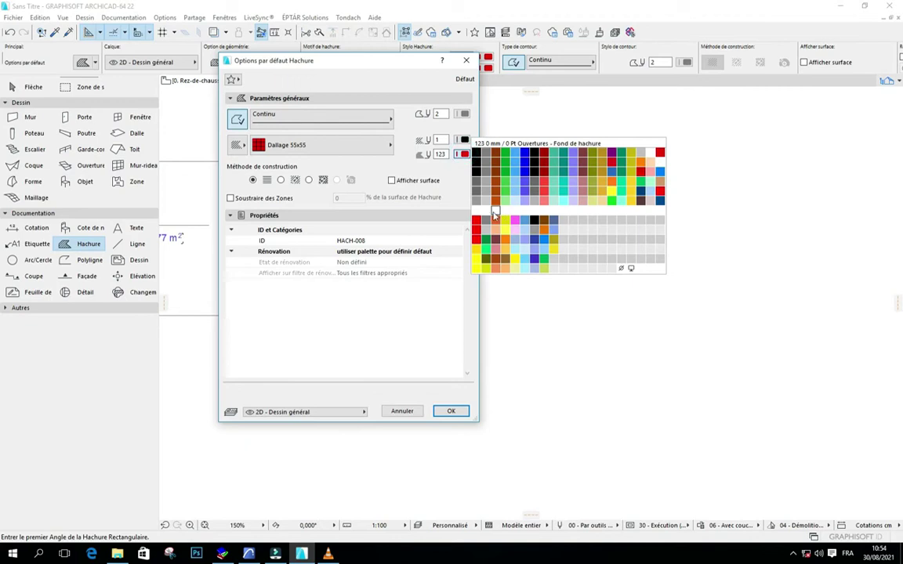
left_click(478, 211)
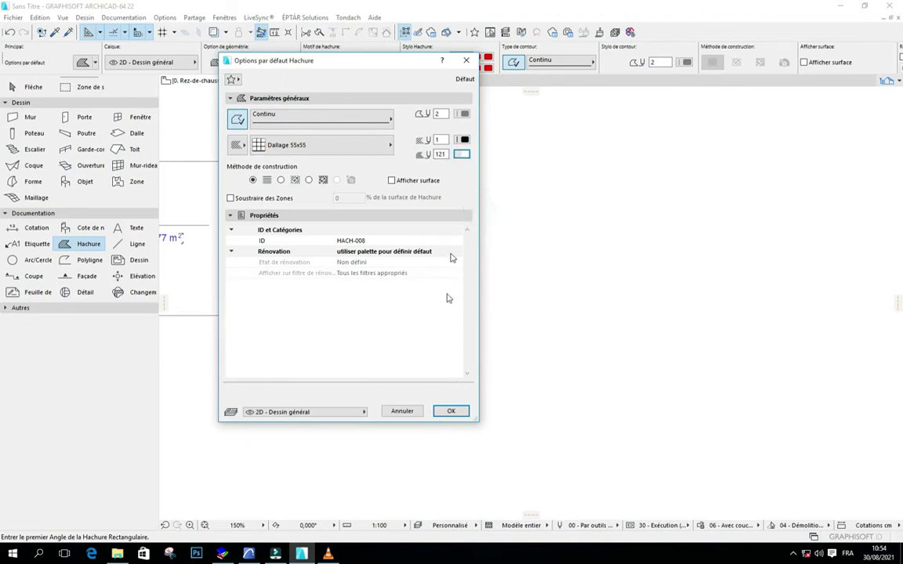
left_click(453, 411)
- Draw a large rectangular Dallage 55x55 hatch in the empty area beside the existing rectangle on the ground floor plan
left_click(320, 154)
left_click(676, 442)
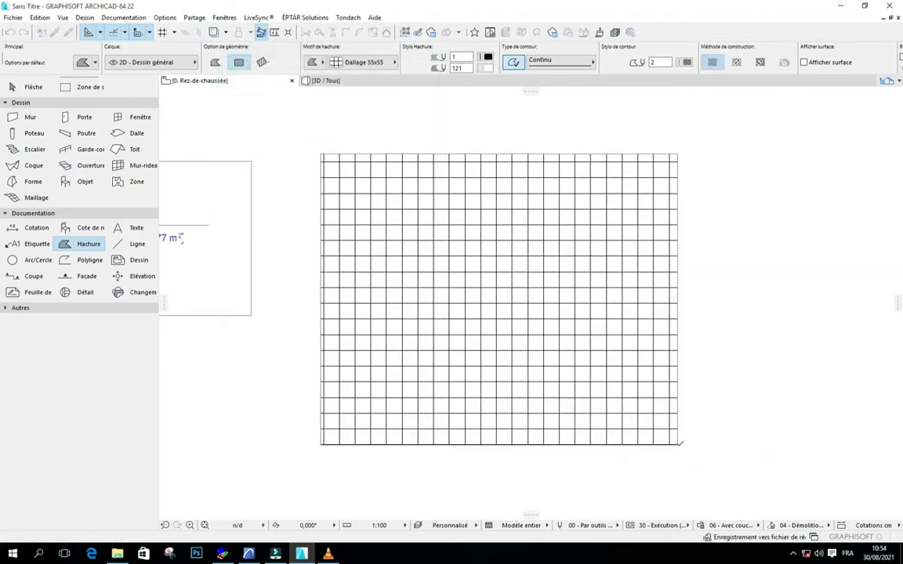
scroll(516, 266, "up", 2)
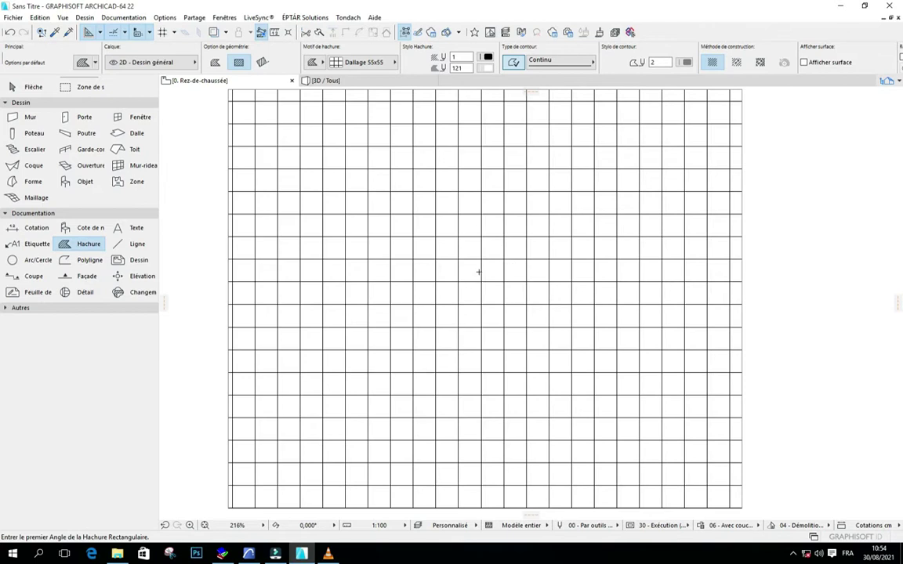
scroll(490, 259, "down", 2)
scroll(495, 196, "up", 3)
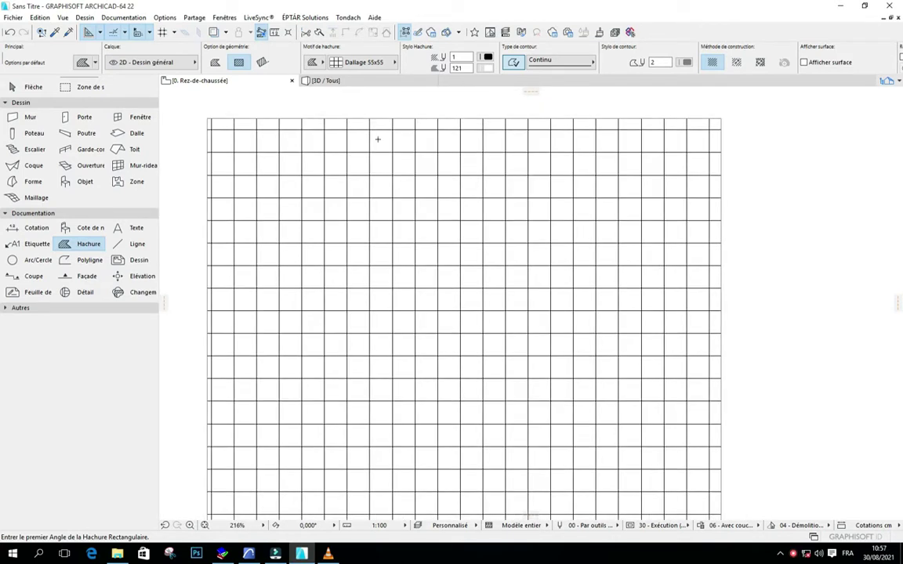
scroll(377, 137, "down", 2)
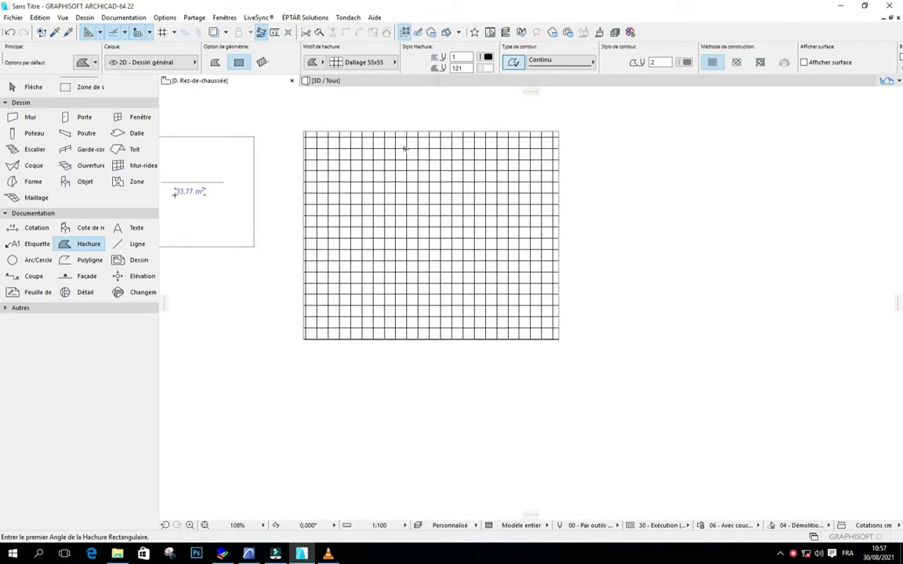
scroll(402, 148, "up", 1)
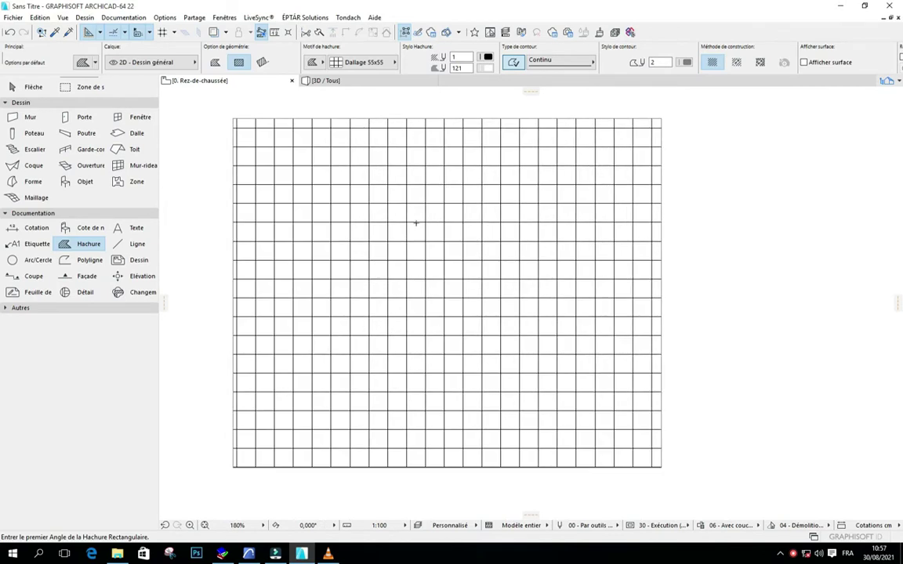
scroll(416, 223, "up", 2)
- Reopen the hatch attribute settings and create a new hatch as a duplicate of Dallage 60x60, keeping the suggested name
left_click(164, 17)
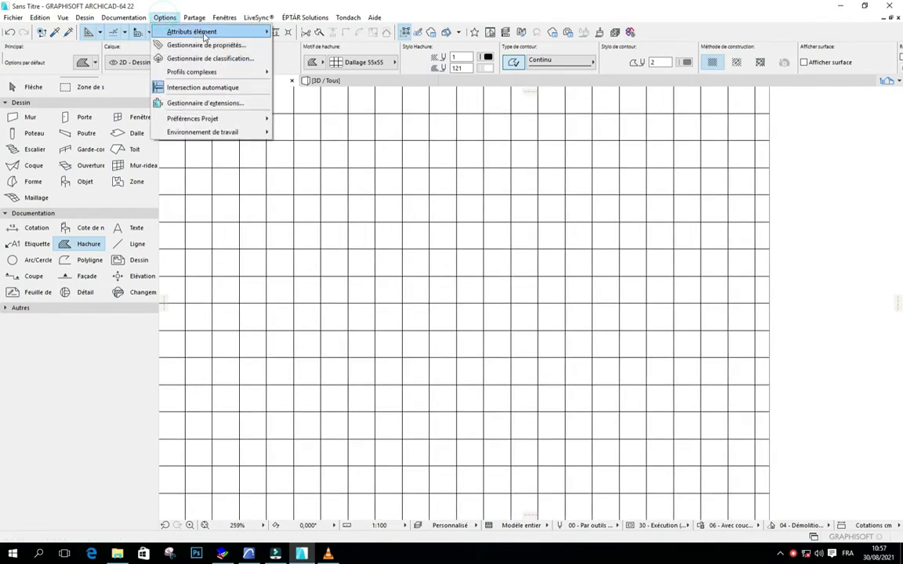
mouse_move(214, 34)
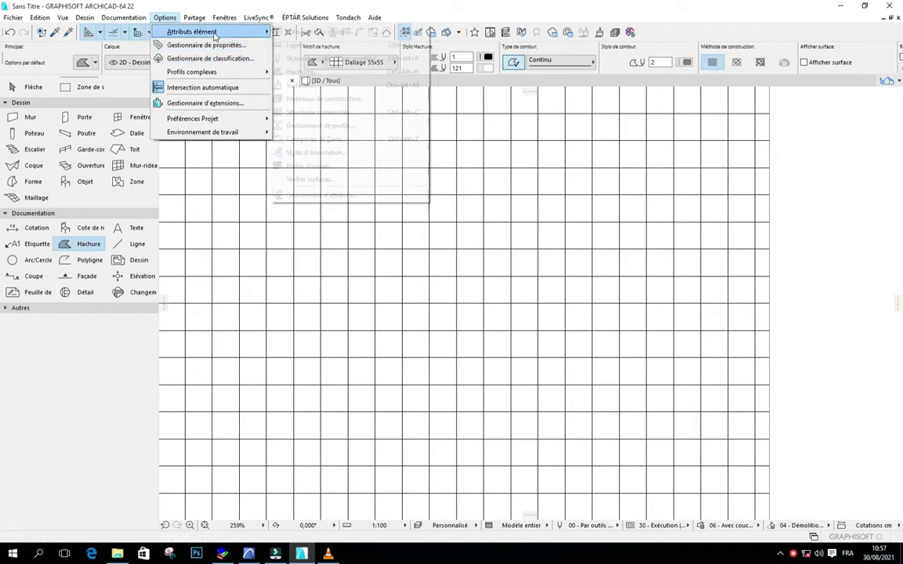
left_click(292, 71)
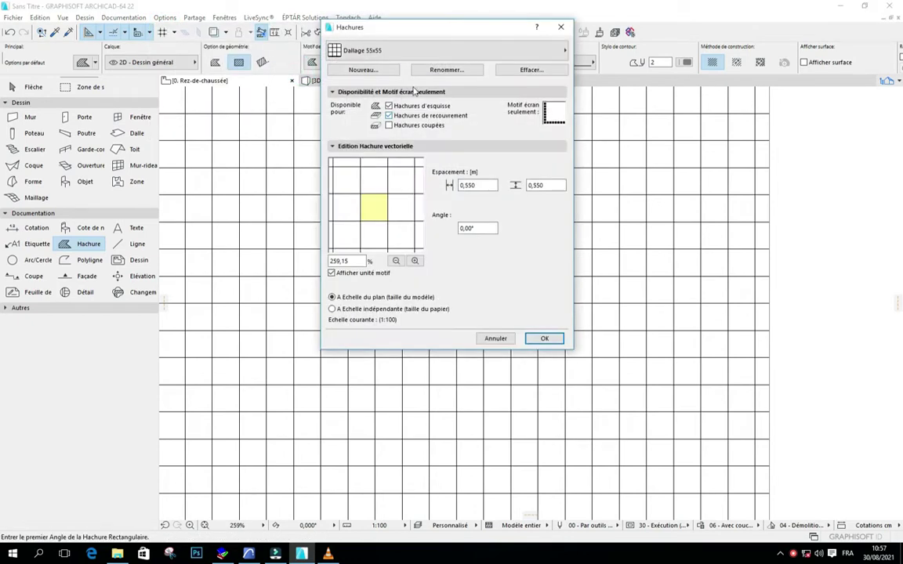
left_click(401, 50)
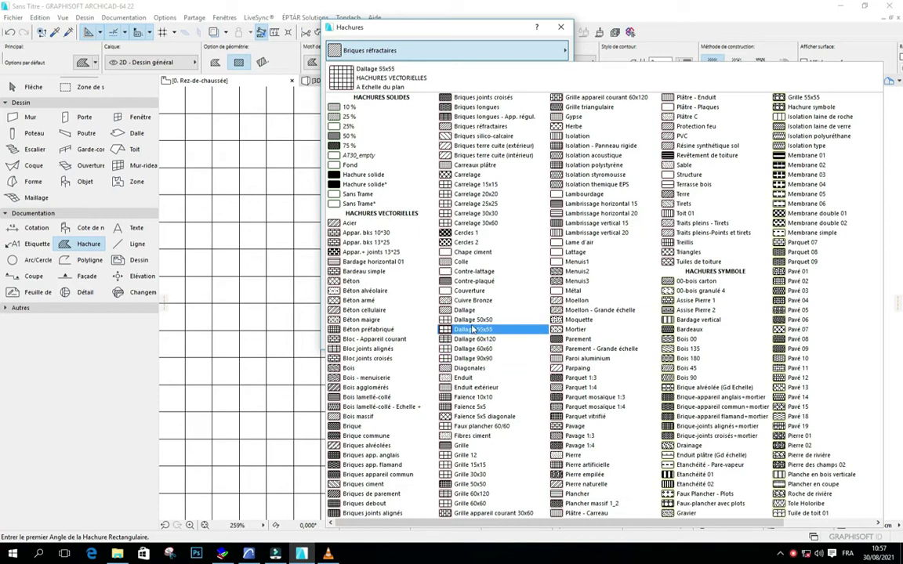
left_click(471, 349)
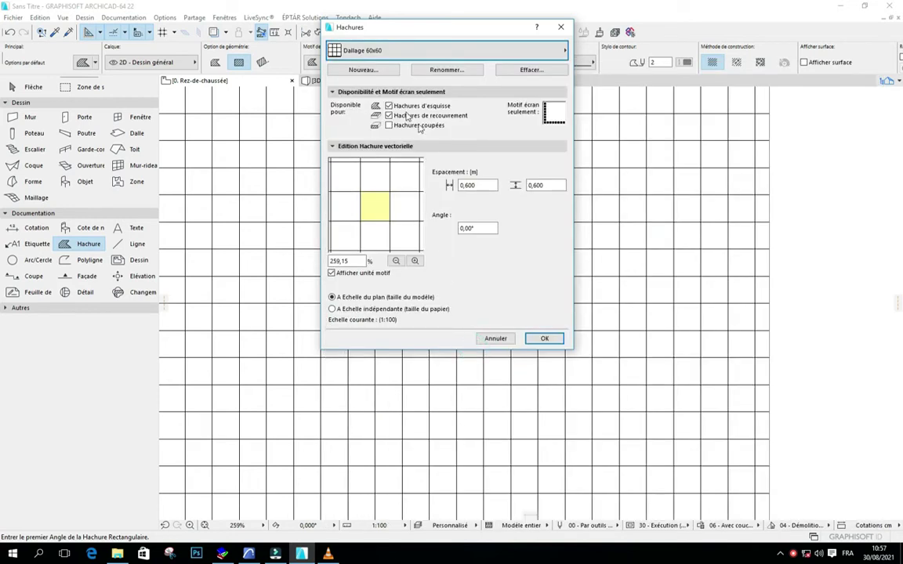
left_click(343, 69)
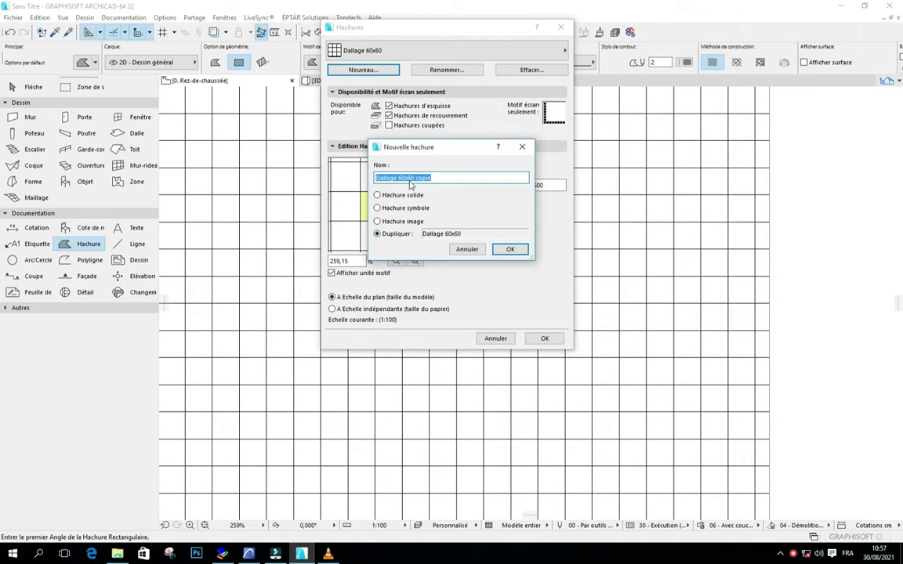
left_click(507, 247)
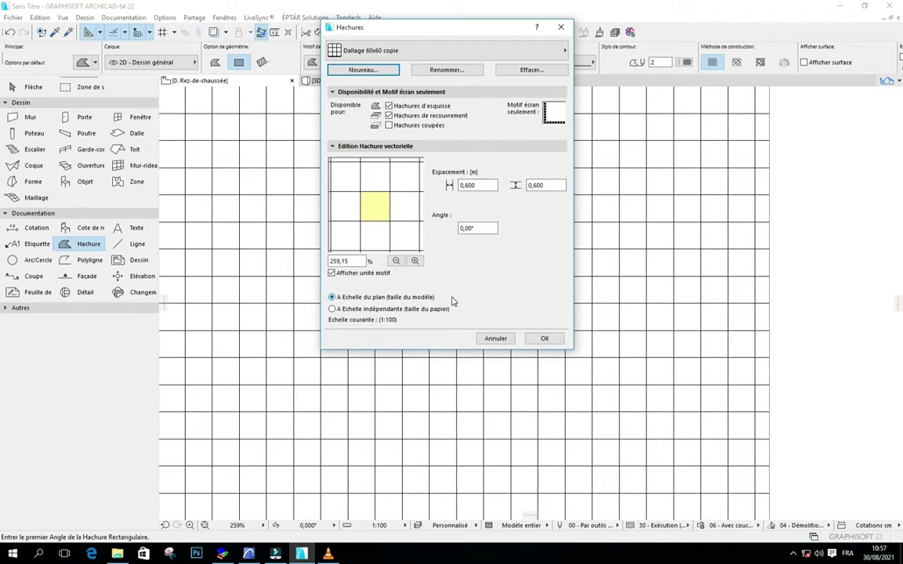
- Accept the duplicated Dallage 60x60 hatch and close the hatch attribute settings
left_click(543, 337)
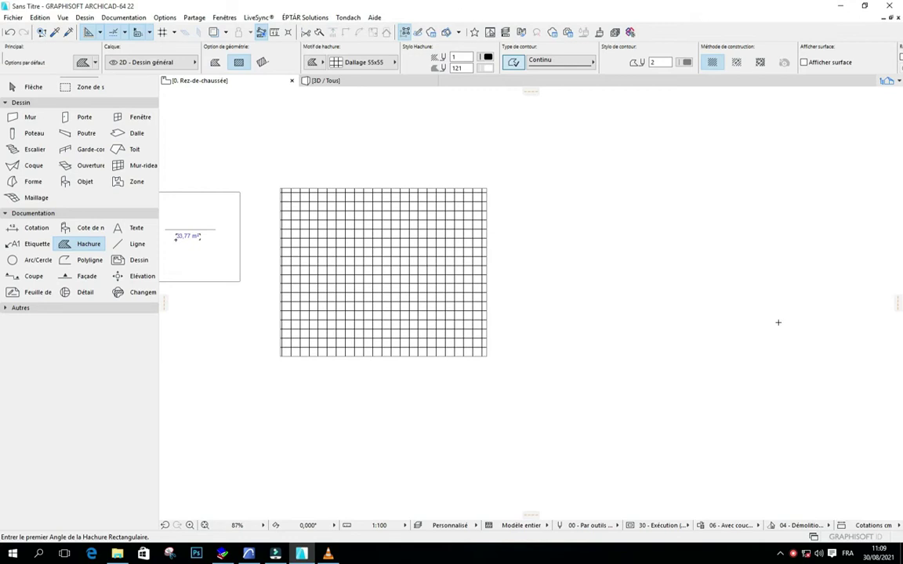
scroll(730, 313, "down", 2)
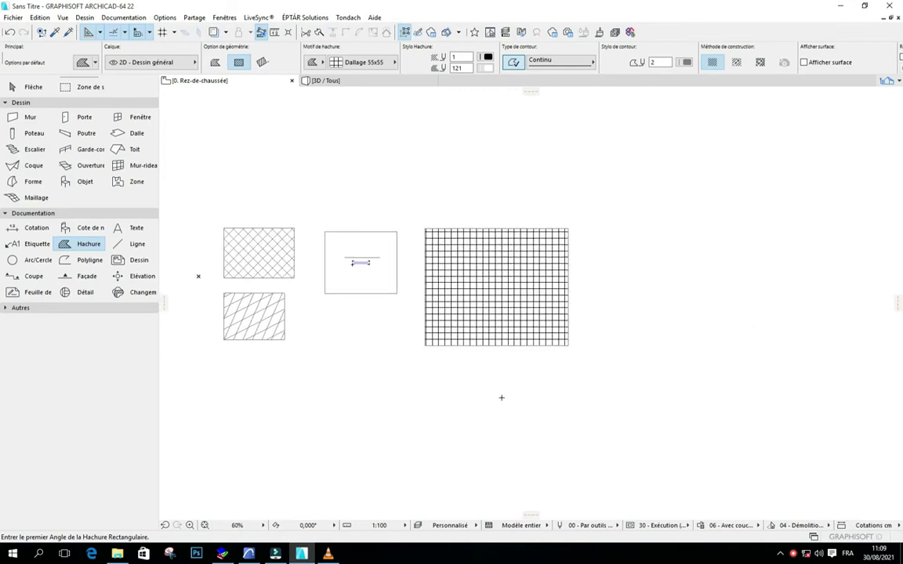
scroll(503, 396, "up", 3)
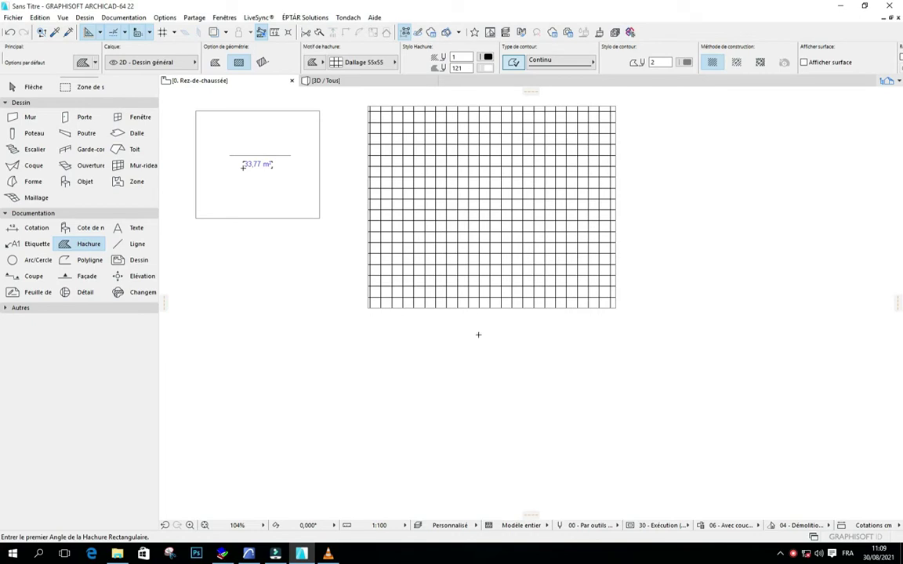
scroll(488, 323, "up", 3)
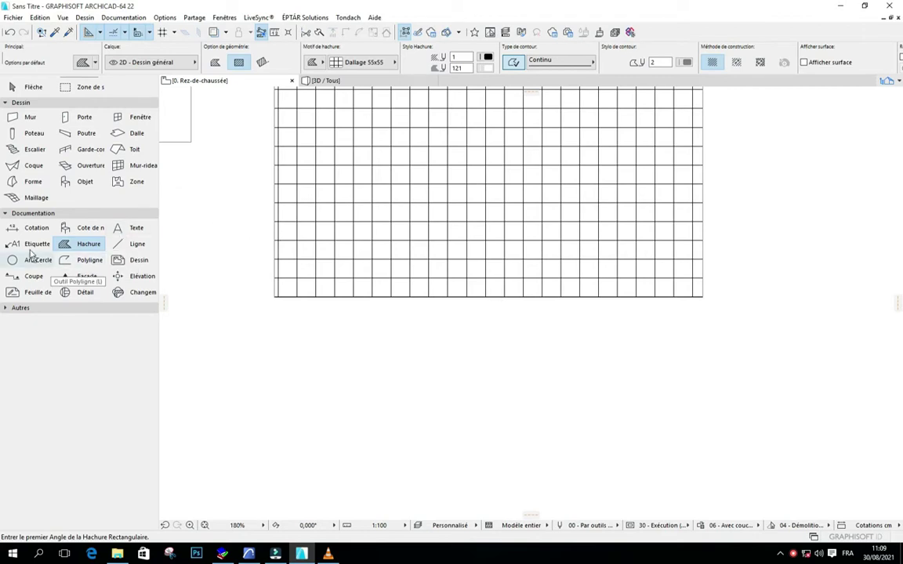
- Draw a 0.3 x 0.3 m square with the Line tool's rectangular method in the empty area below the Dallage 55x55 hatch
left_click(122, 244)
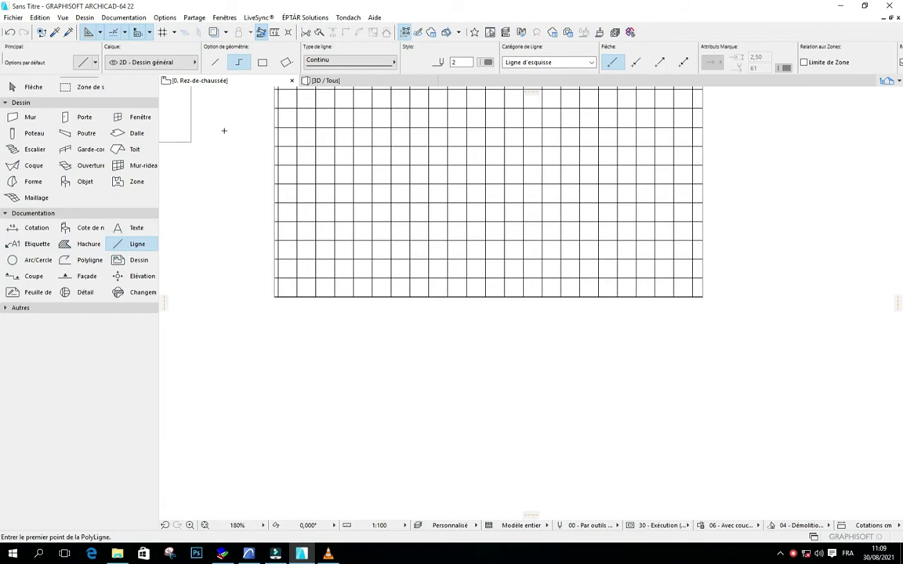
left_click(262, 62)
left_click(372, 339)
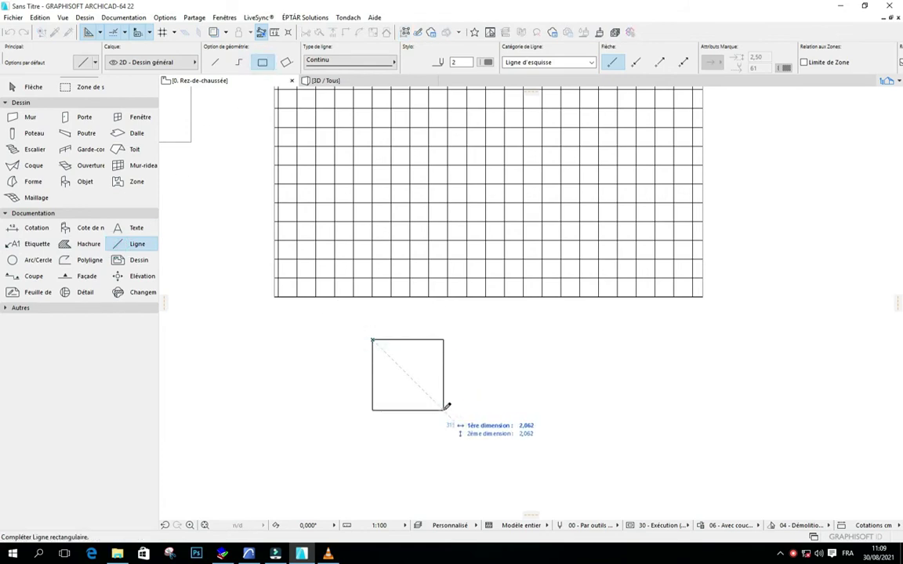
type("3")
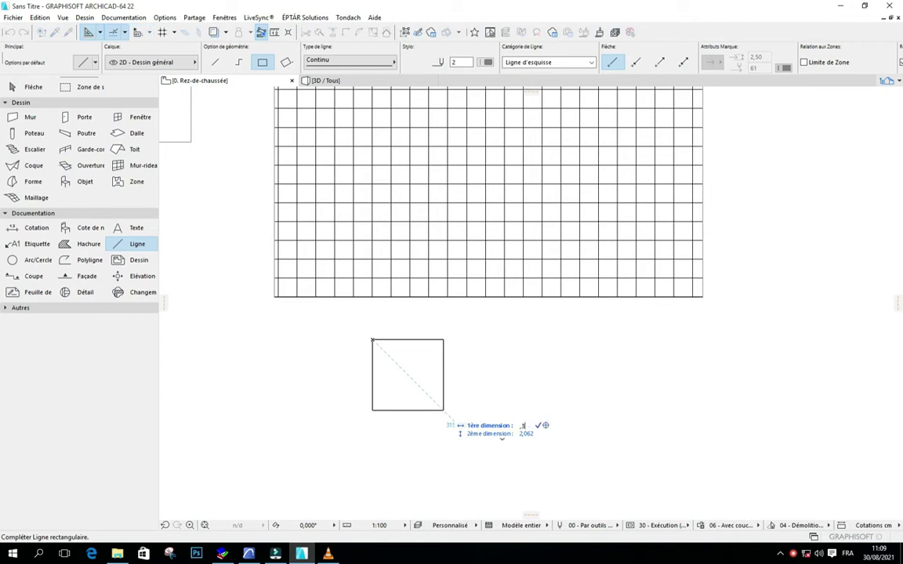
key("Tab")
type(",3")
key("Return")
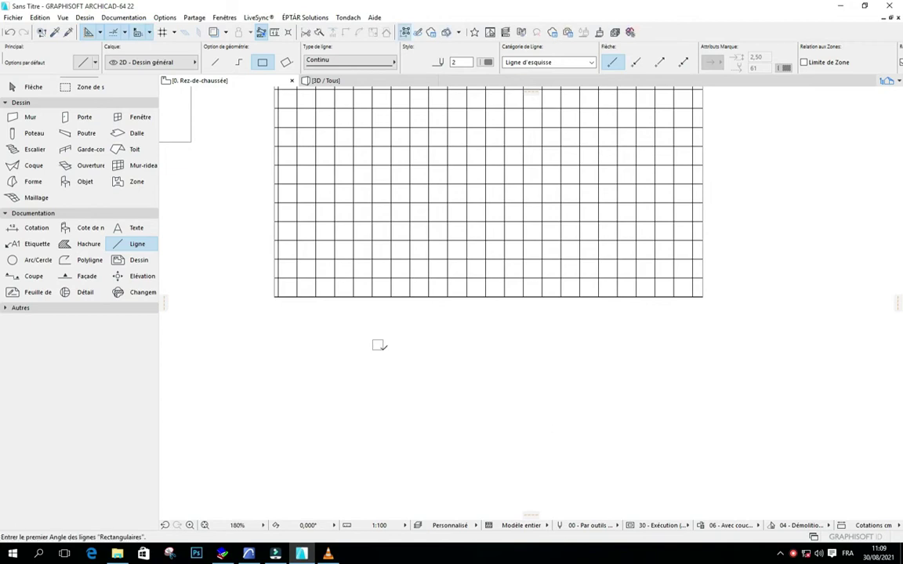
- Change the line pen of the small square's four sides to pen 1 and deselect them
scroll(384, 345, "up", 10)
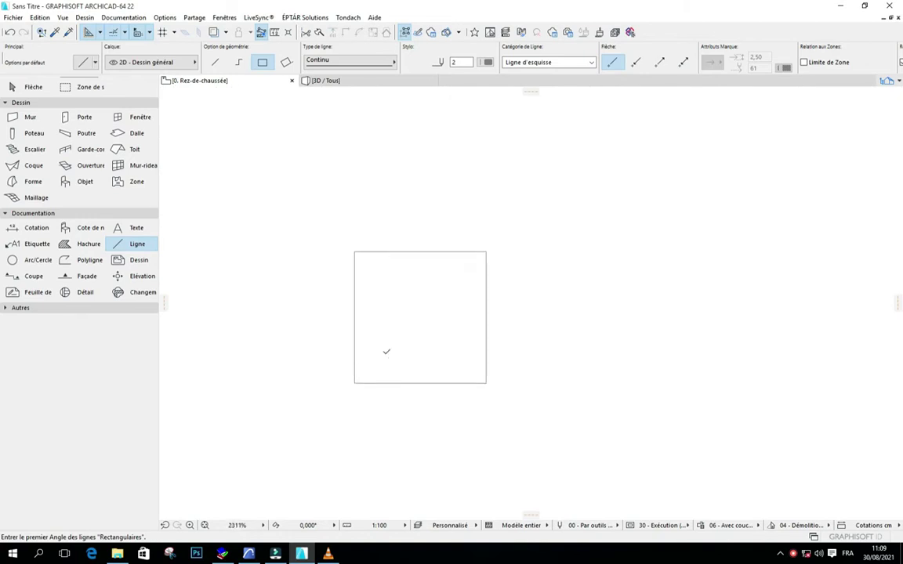
left_click_drag(292, 230, 576, 455, "shift")
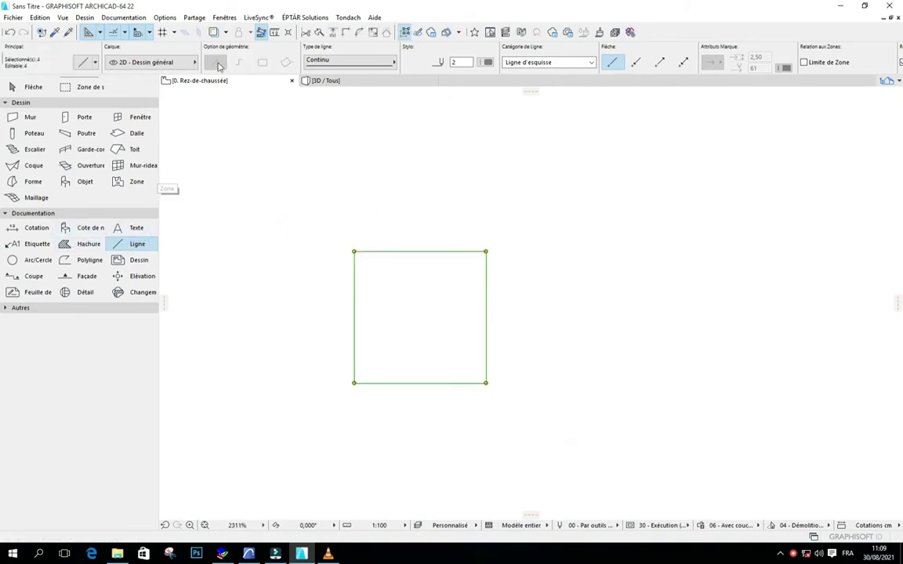
left_click(486, 62)
left_click(499, 60)
left_click(504, 235)
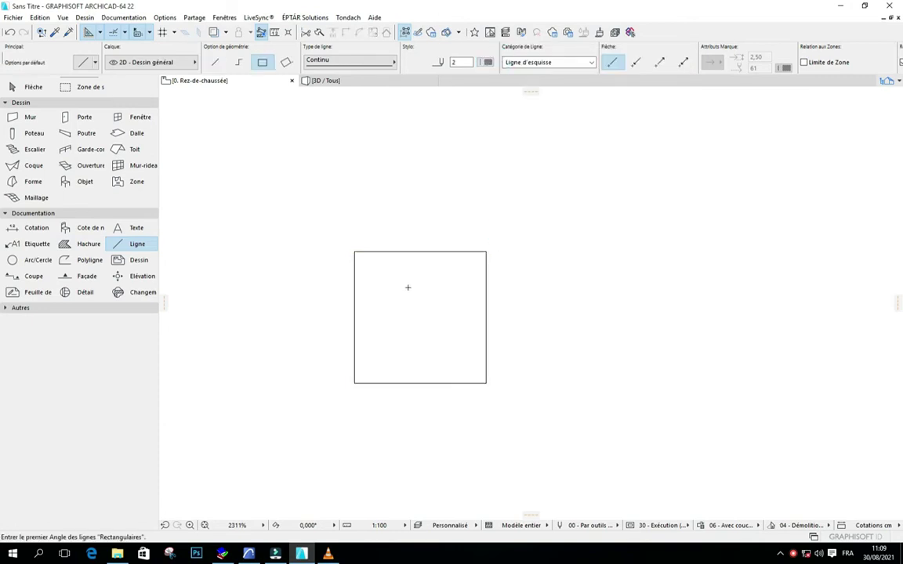
- Pick up the square's line settings as the Line tool defaults and set the snap points to half divisions (Moitié)
left_click(470, 251, "alt")
scroll(479, 246, "down", 1)
scroll(427, 256, "up", 2)
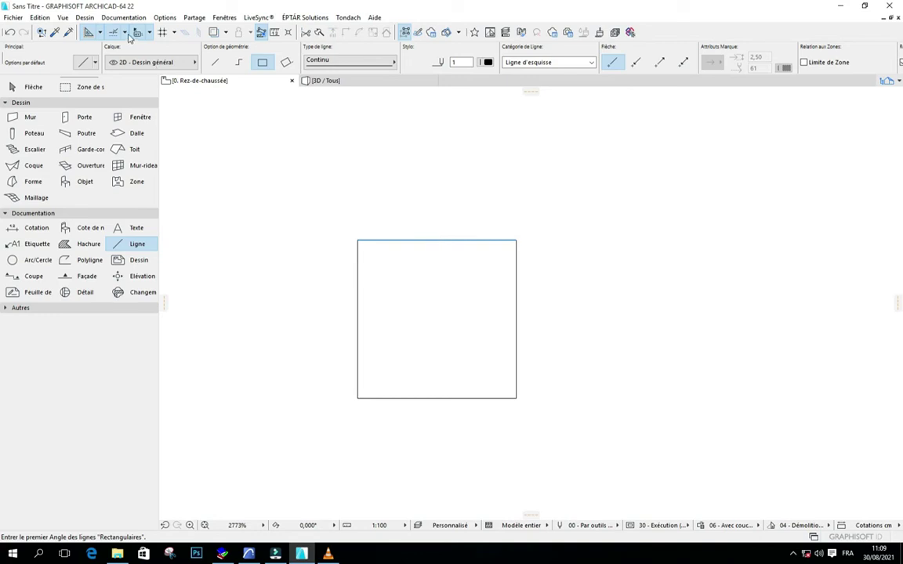
left_click(125, 33)
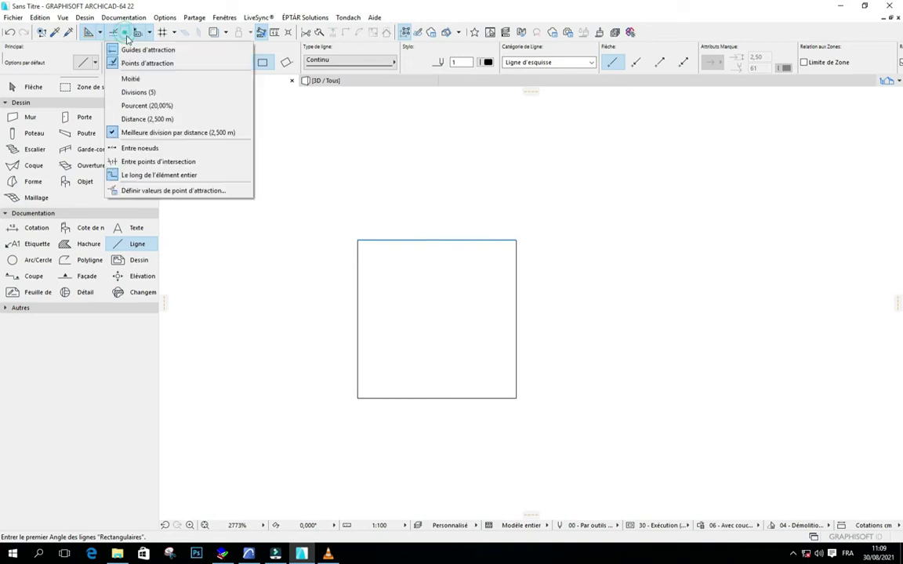
left_click(146, 79)
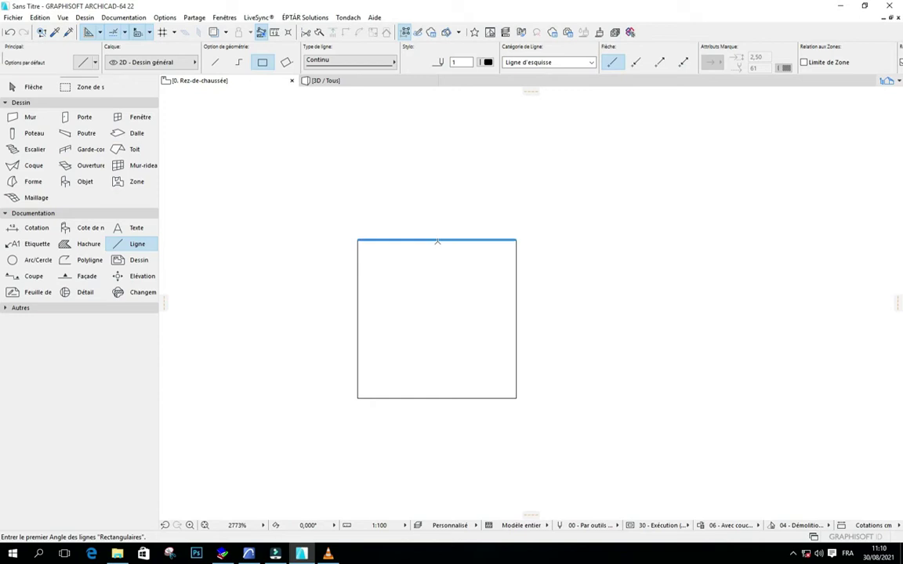
- Draw a closed diamond inside the square with chained lines joining the midpoints of its four sides
left_click(436, 238)
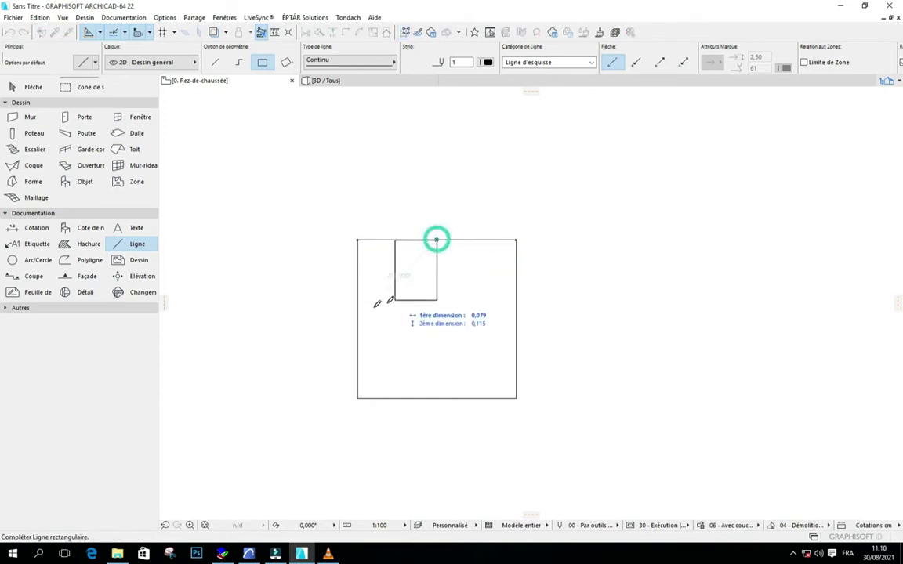
left_click(236, 62)
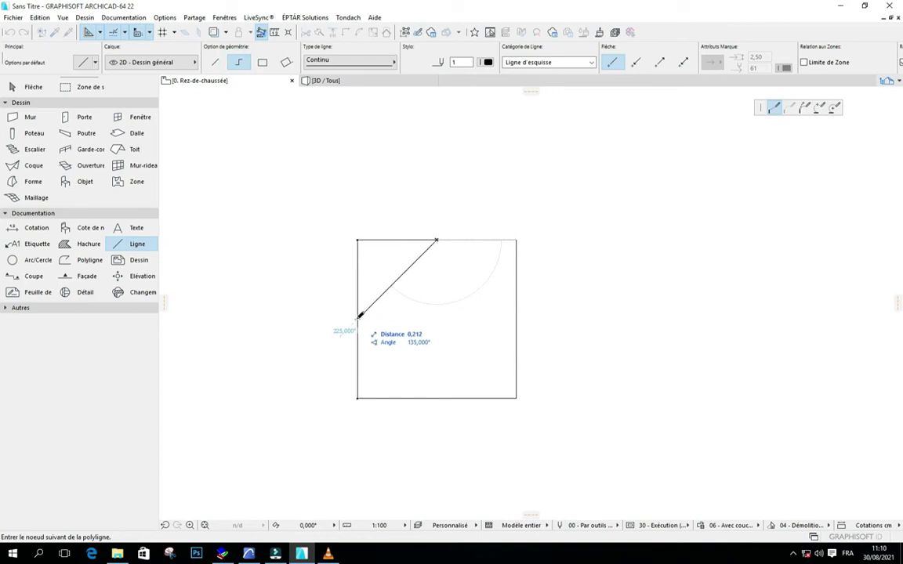
left_click(359, 317)
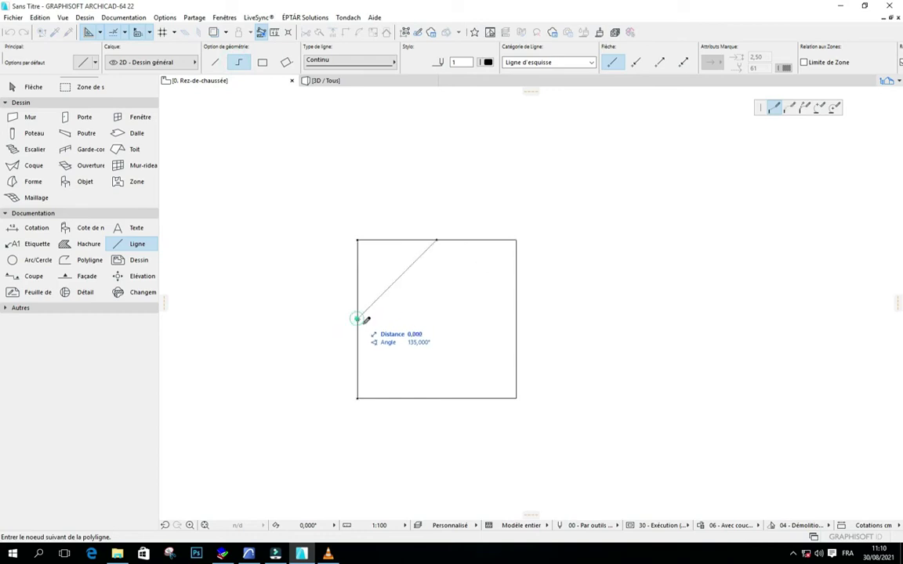
left_click(436, 397)
left_click(515, 319)
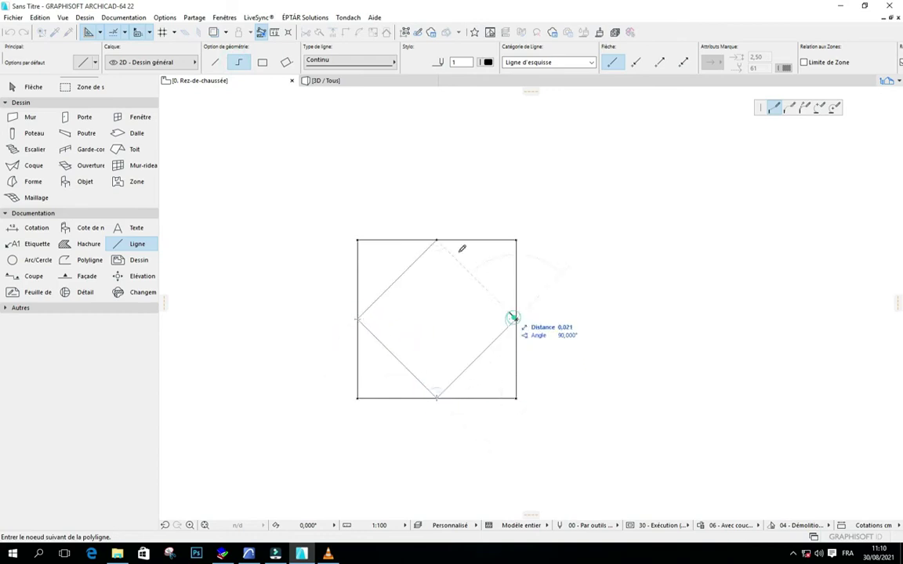
left_click(436, 240)
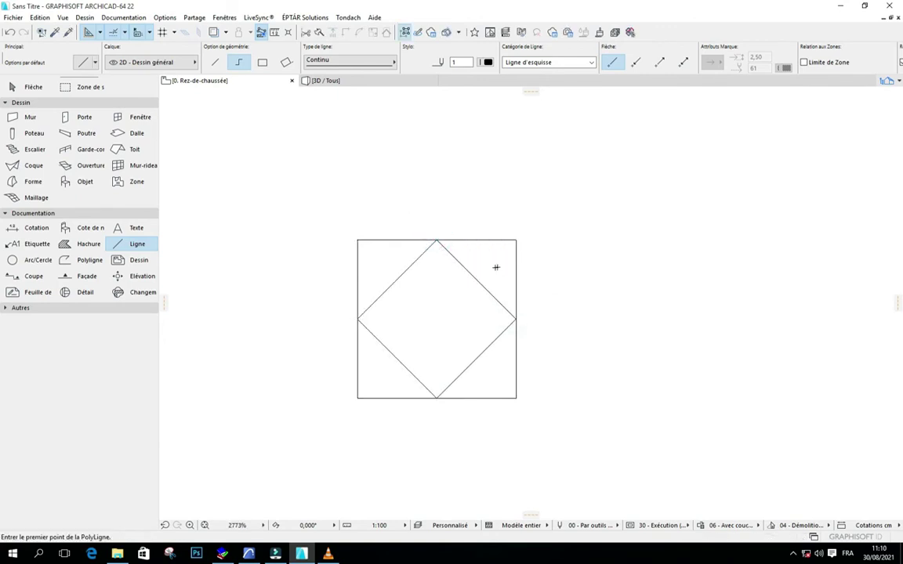
- Draw a circle with a radius of about 0.042 m centred in the diamond
scroll(445, 324, "up", 1)
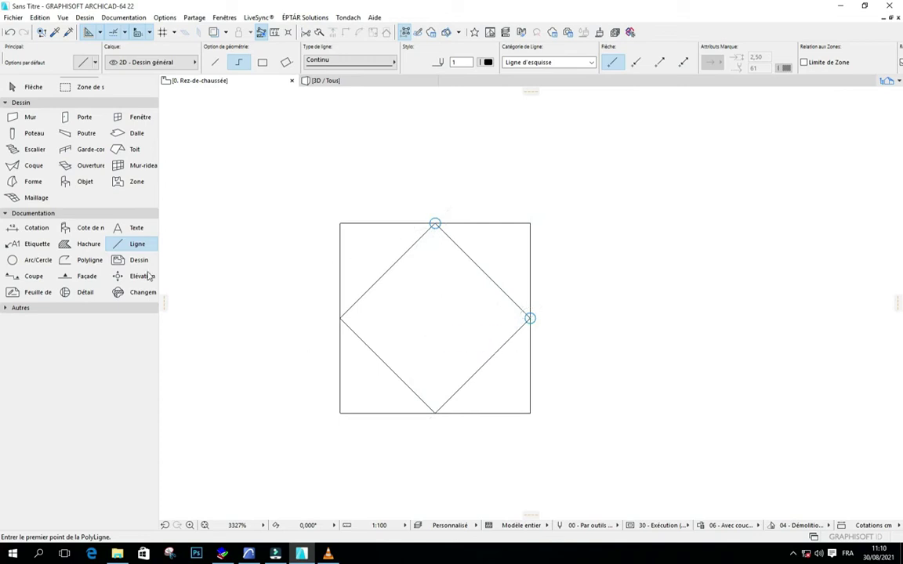
left_click(13, 260)
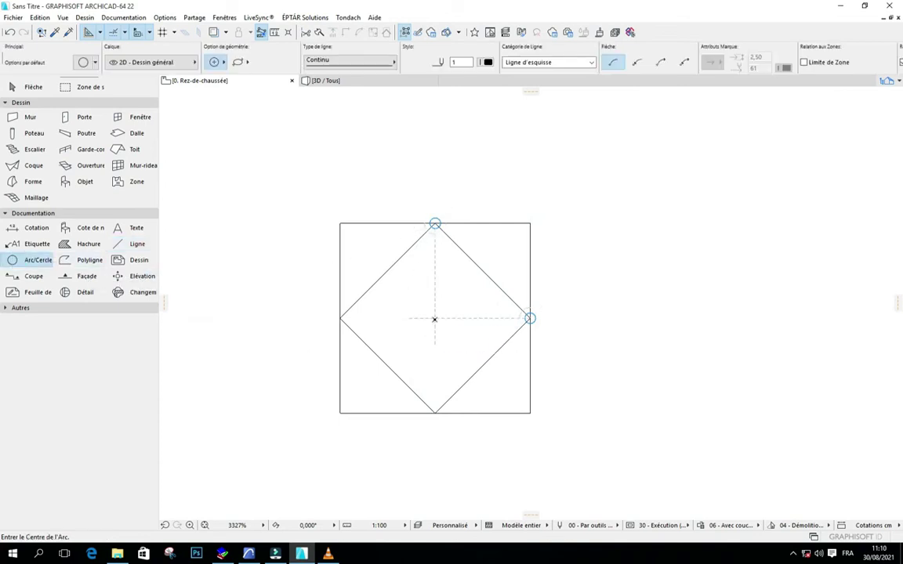
left_click(434, 319)
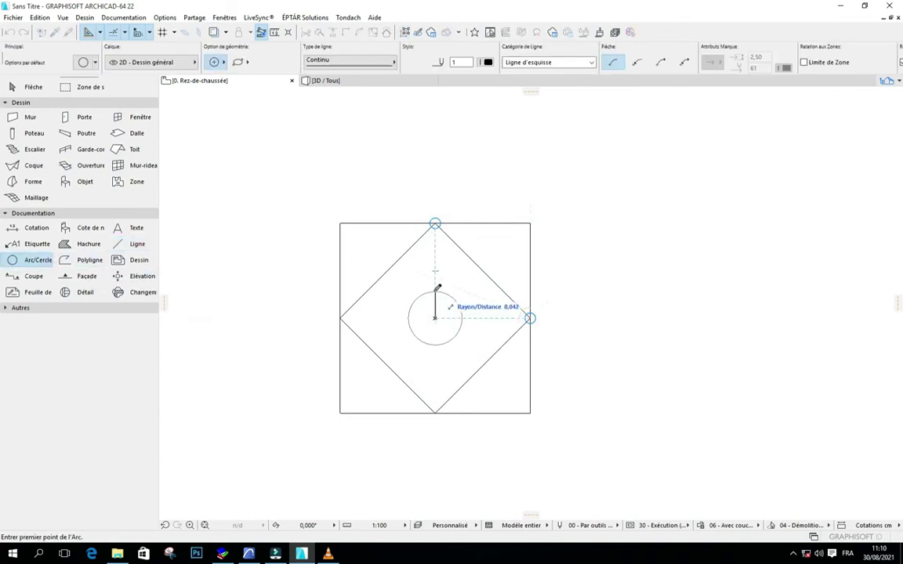
left_click(435, 292)
left_click(435, 294)
scroll(423, 198, "down", 3)
scroll(394, 266, "up", 3)
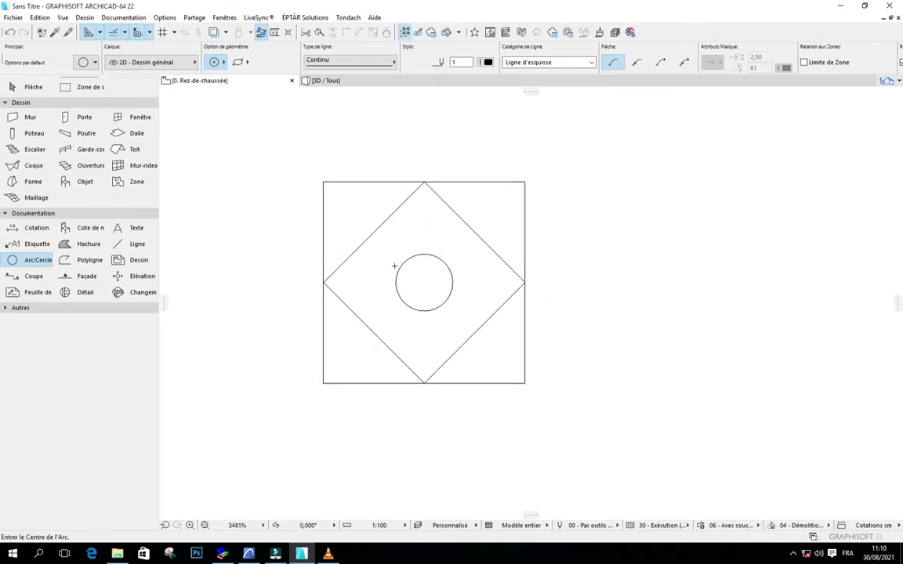
scroll(394, 267, "up", 1)
scroll(444, 205, "down", 2)
scroll(419, 203, "up", 4)
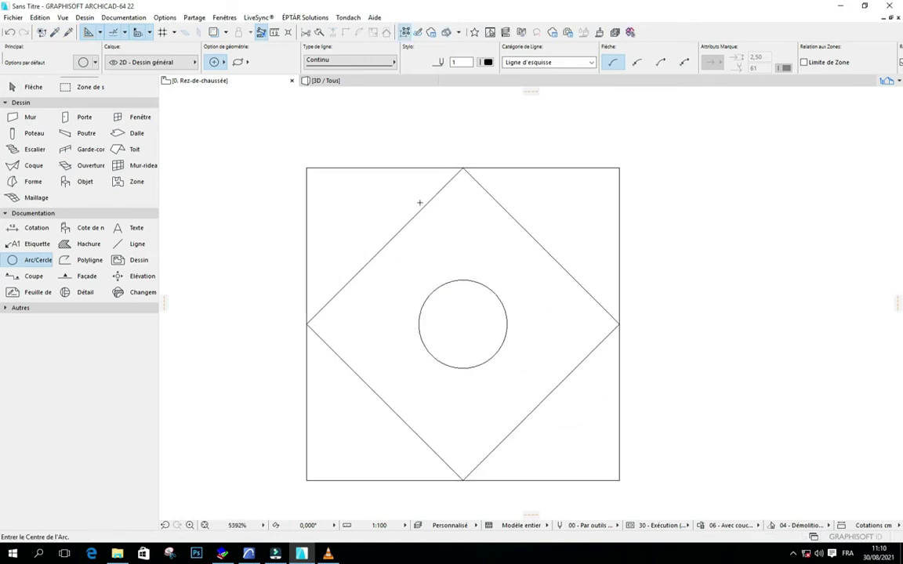
scroll(439, 184, "down", 2)
scroll(463, 163, "up", 2)
scroll(466, 180, "down", 3)
scroll(490, 212, "up", 2)
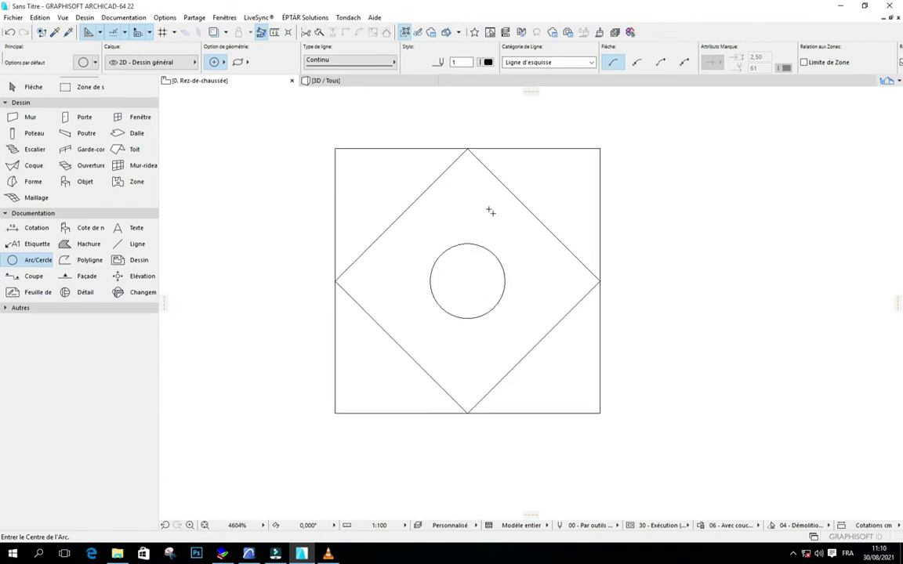
scroll(487, 215, "up", 1)
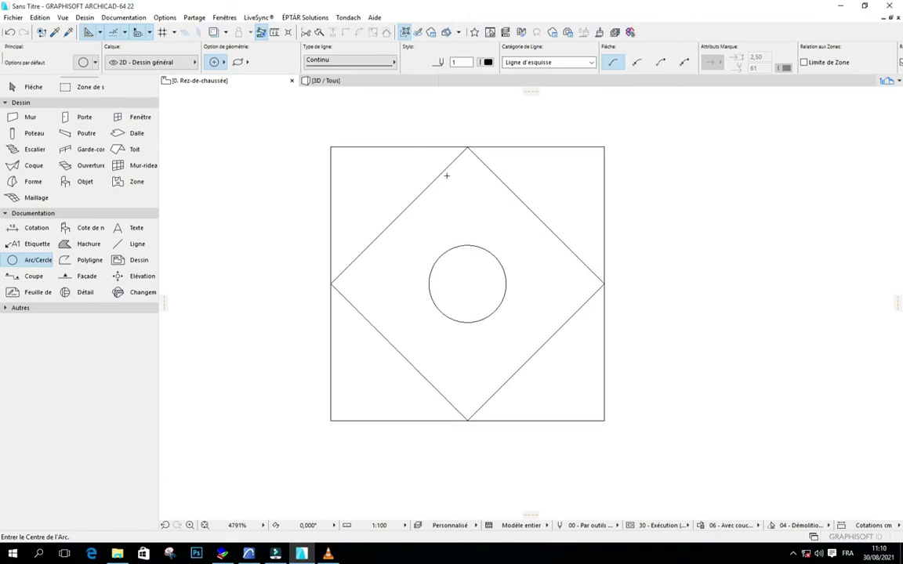
scroll(448, 181, "down", 2)
scroll(500, 167, "up", 4)
scroll(509, 165, "down", 3)
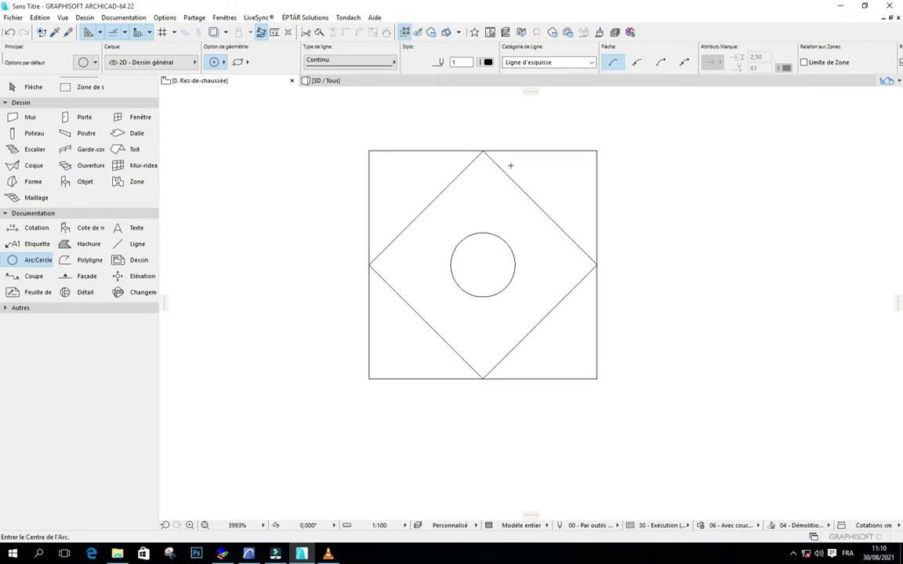
- Select the square, diamond and circle together and copy them to the clipboard
mouse_move(339, 131)
left_mouse_down()
mouse_move(486, 218)
mouse_move(642, 500)
left_mouse_up()
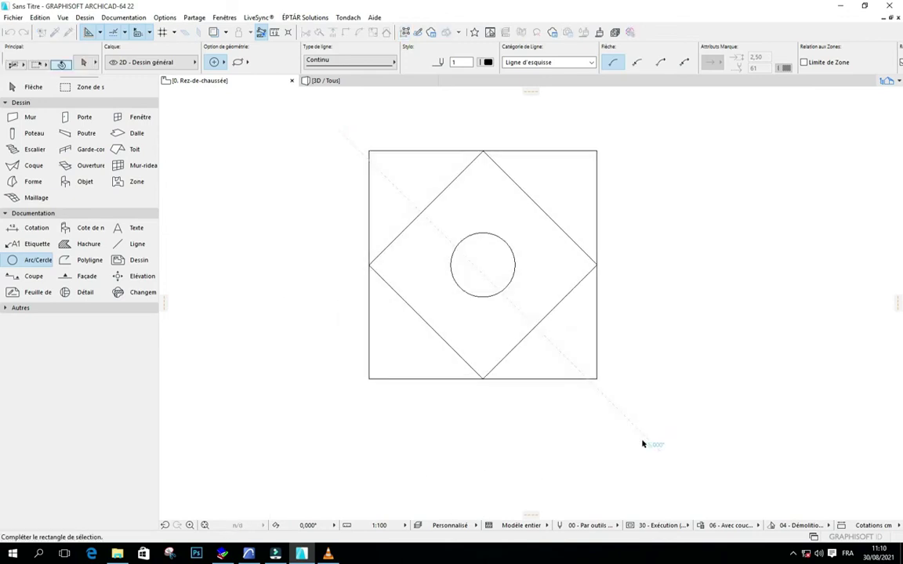
right_click(571, 307)
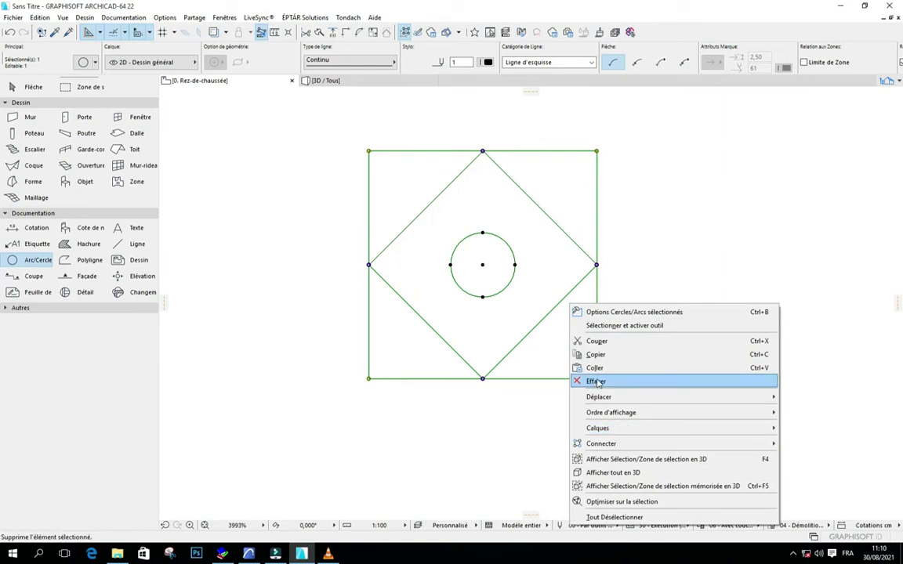
left_click(596, 355)
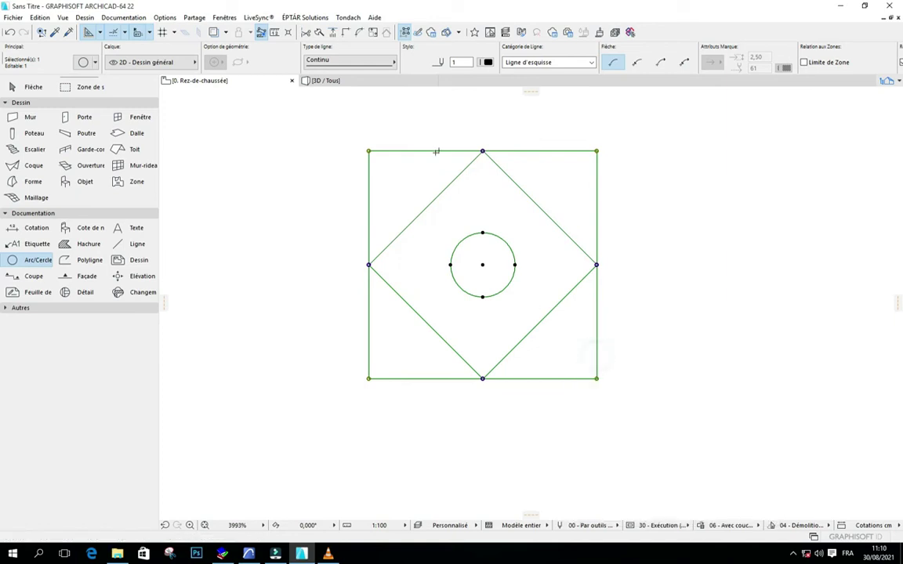
scroll(325, 248, "down", 3)
scroll(398, 175, "up", 2)
scroll(403, 178, "up", 1)
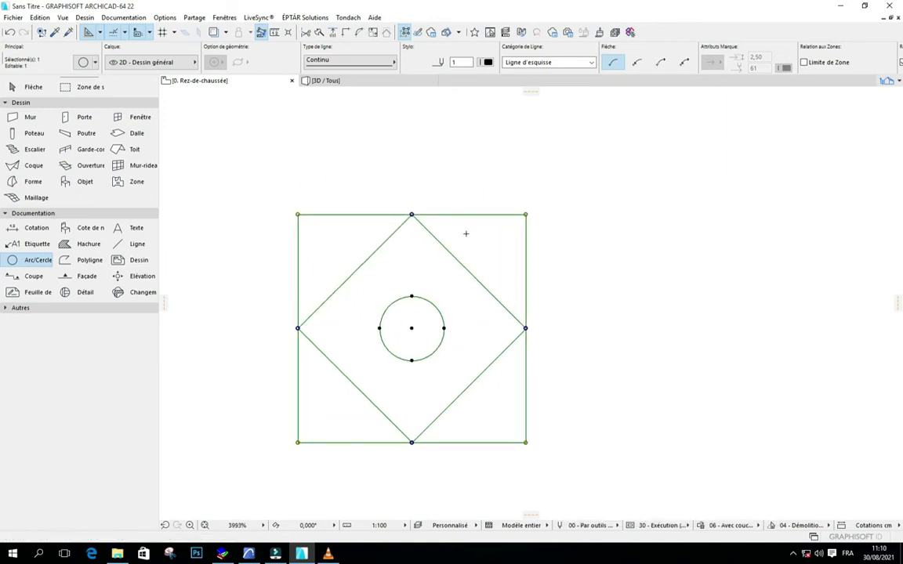
- Create a new symbol hatch (Hachure symbole) named HACHURE TUTO in the hatch attributes
left_click(165, 17)
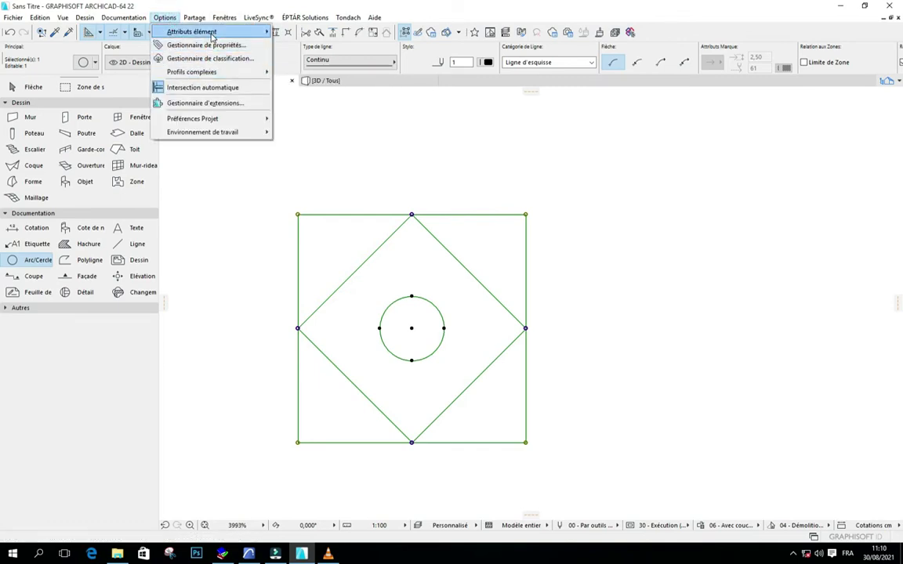
mouse_move(212, 36)
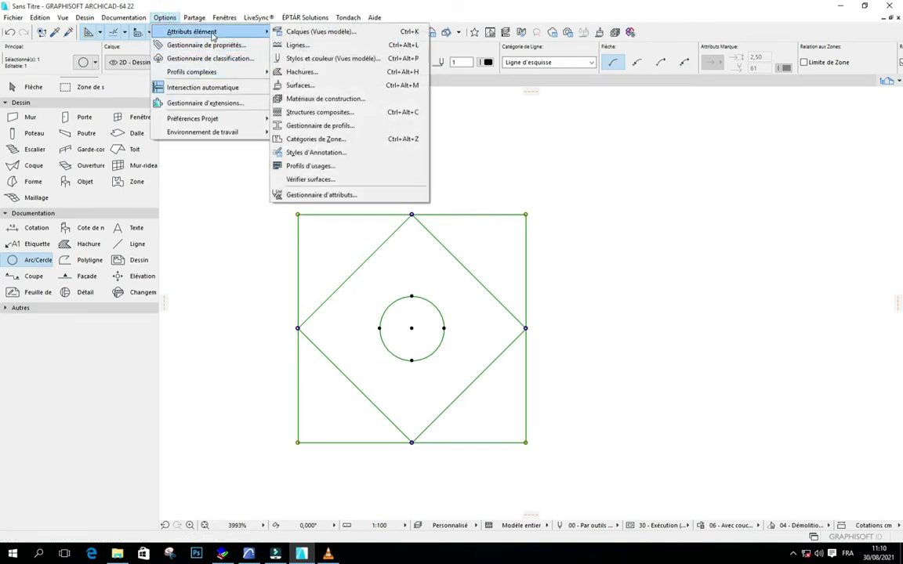
left_click(300, 72)
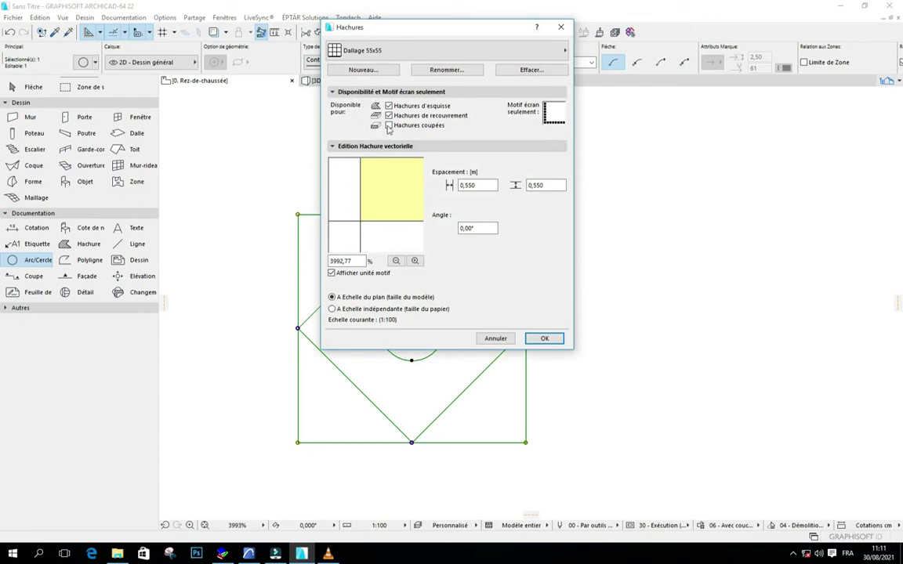
left_click(364, 69)
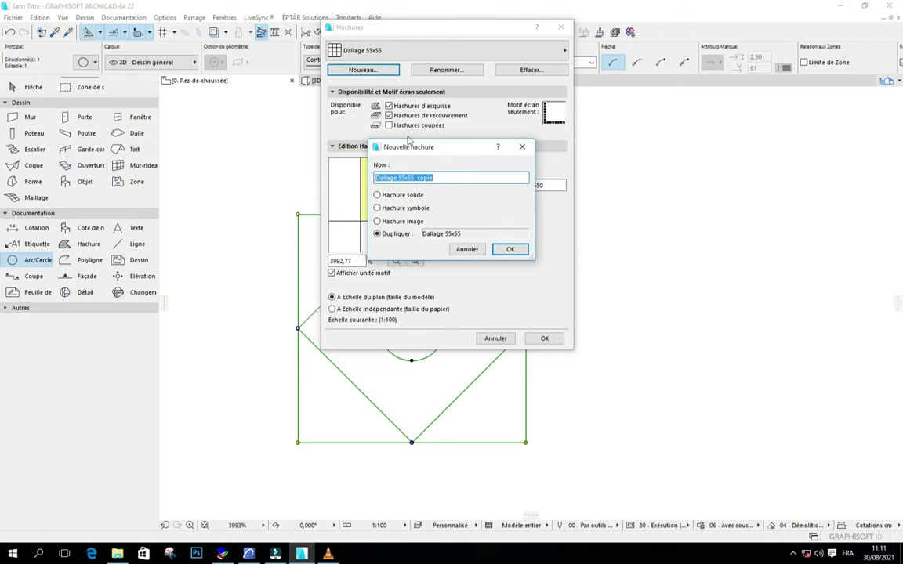
left_click(377, 209)
left_click_drag(443, 178, 376, 177)
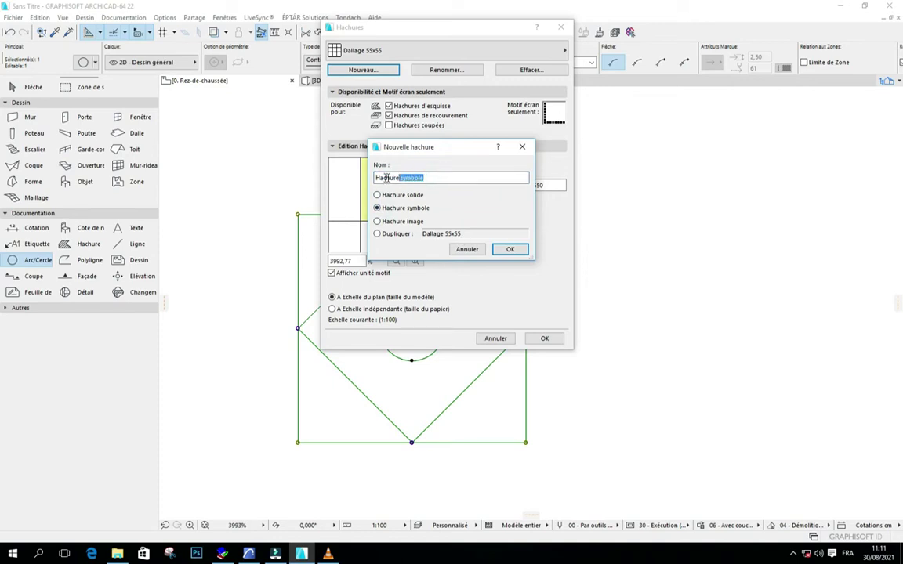
key("BackSpace")
left_click(509, 250)
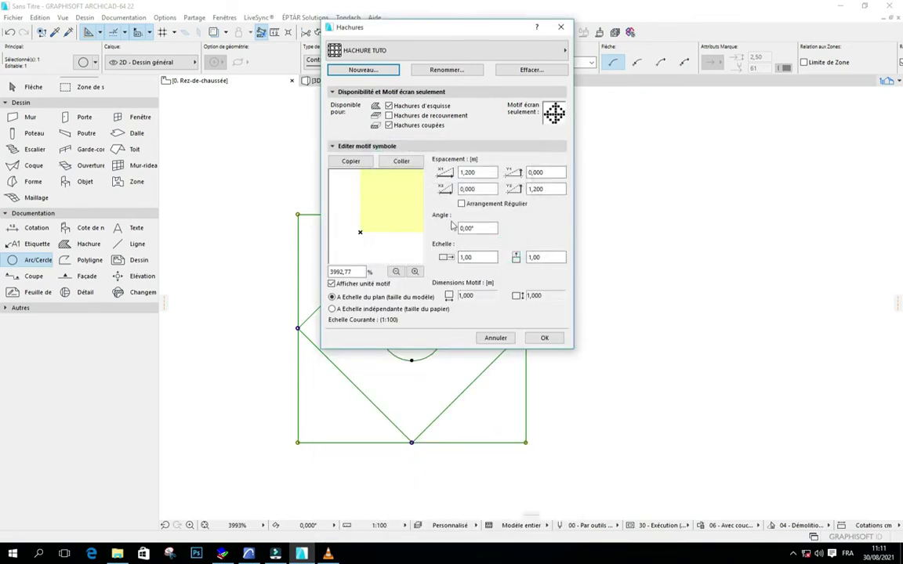
- Paste the copied motif as the HACHURE TUTO symbol pattern, check its repetition in the preview and accept the hatch attributes
left_click(360, 233)
left_click(402, 162)
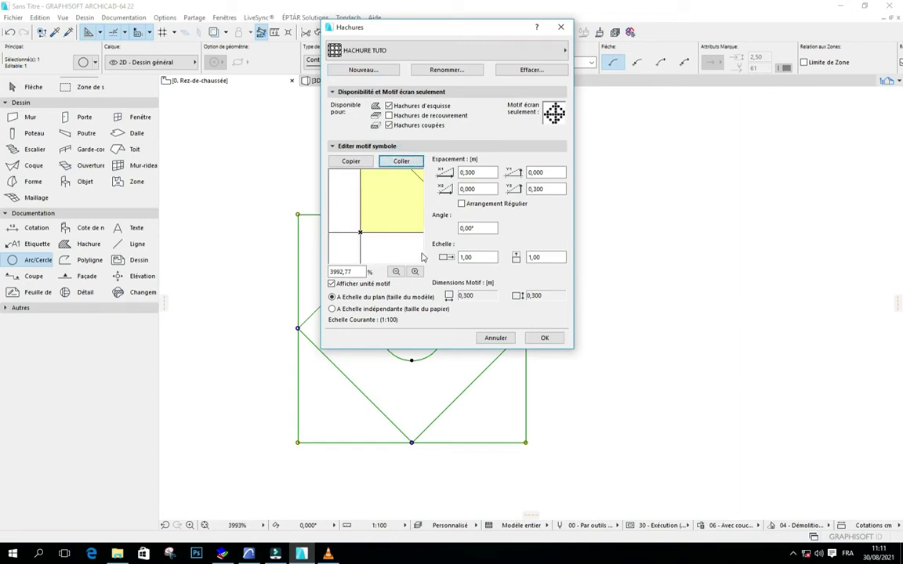
left_click(396, 271)
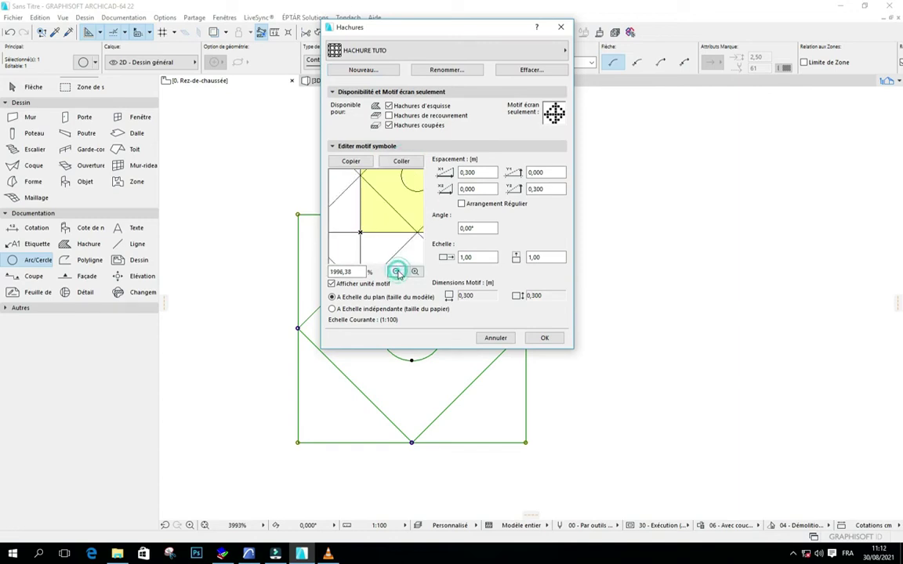
left_click(395, 271)
left_click(396, 271)
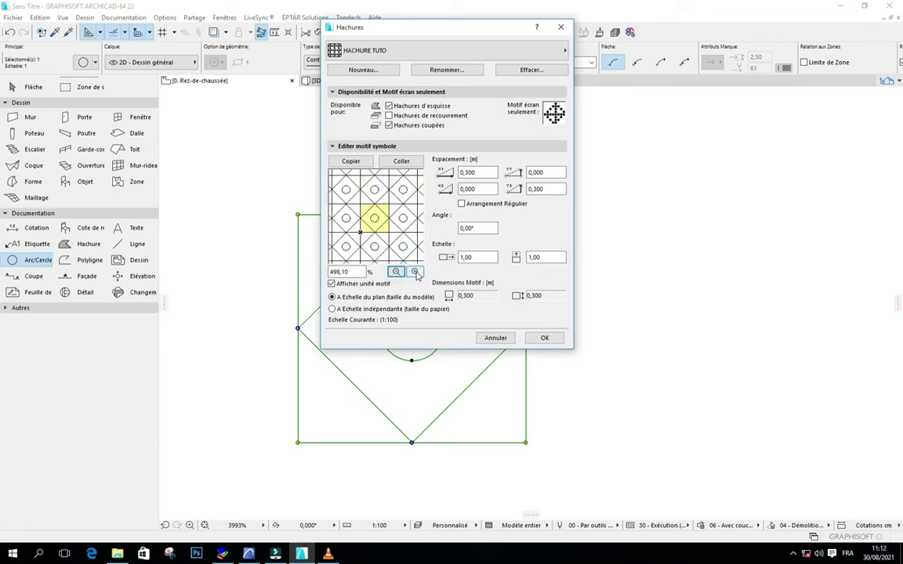
left_click(415, 271)
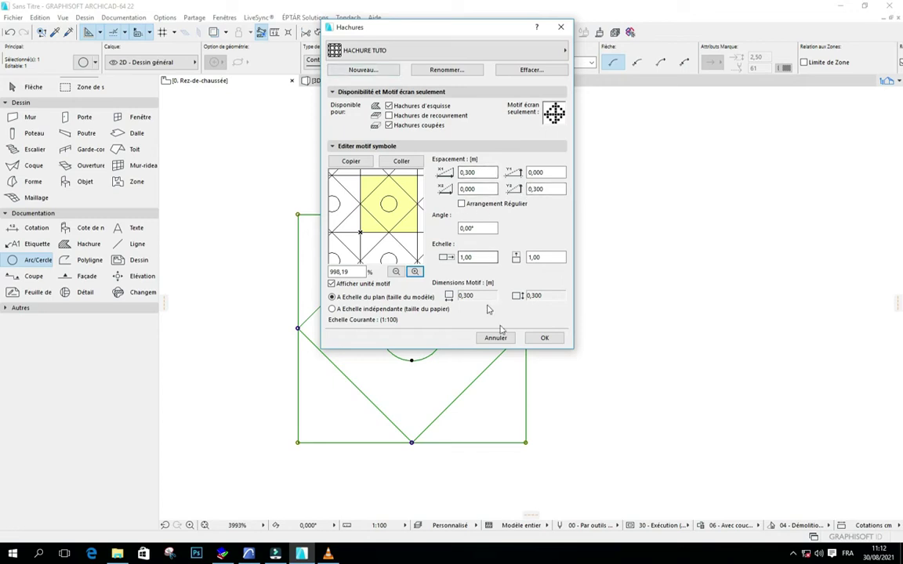
left_click(544, 339)
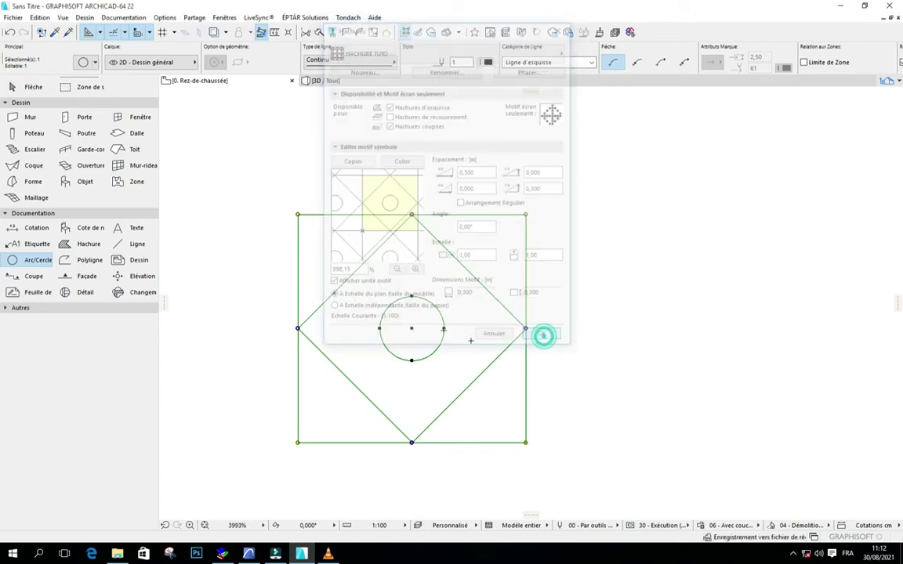
- Delete the selected square, diamond and circle from the floor plan
scroll(454, 149, "down", 4)
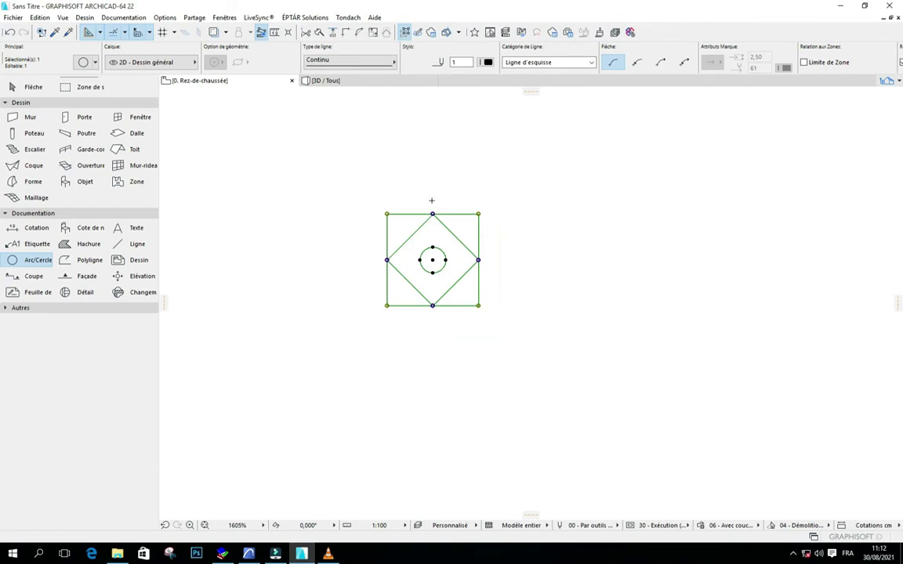
key("Delete")
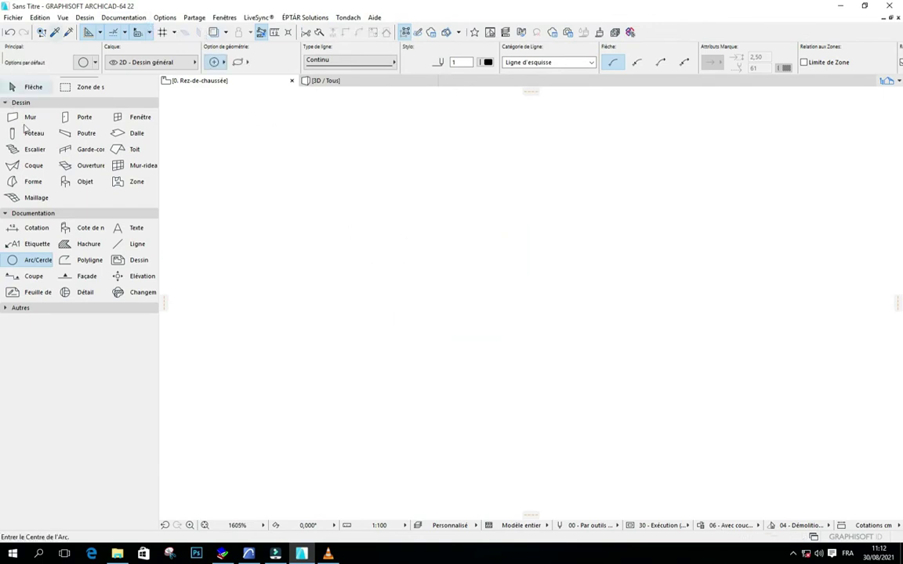
- Choose HACHURE TUTO as the default pattern of the Hachure tool
left_click(76, 245)
double_click(75, 248)
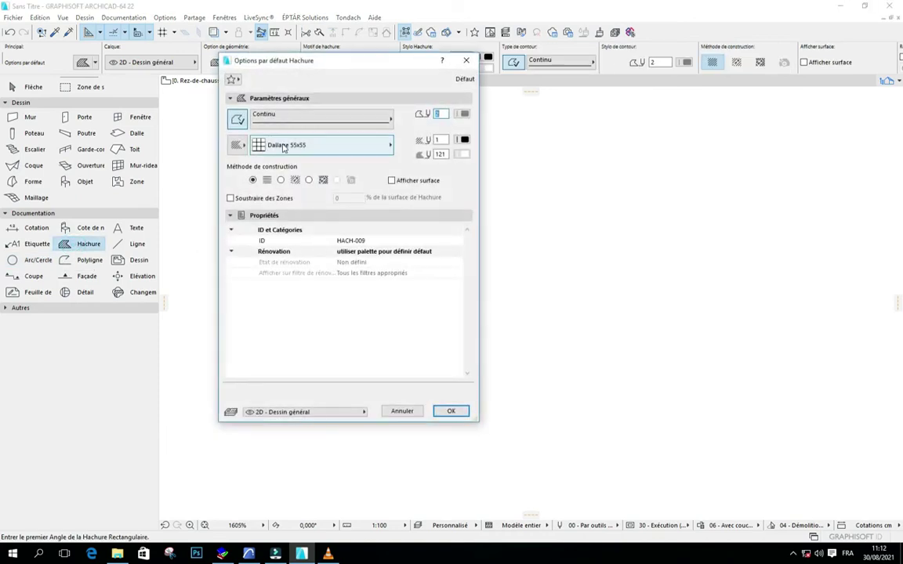
left_click(338, 148)
left_click(338, 146)
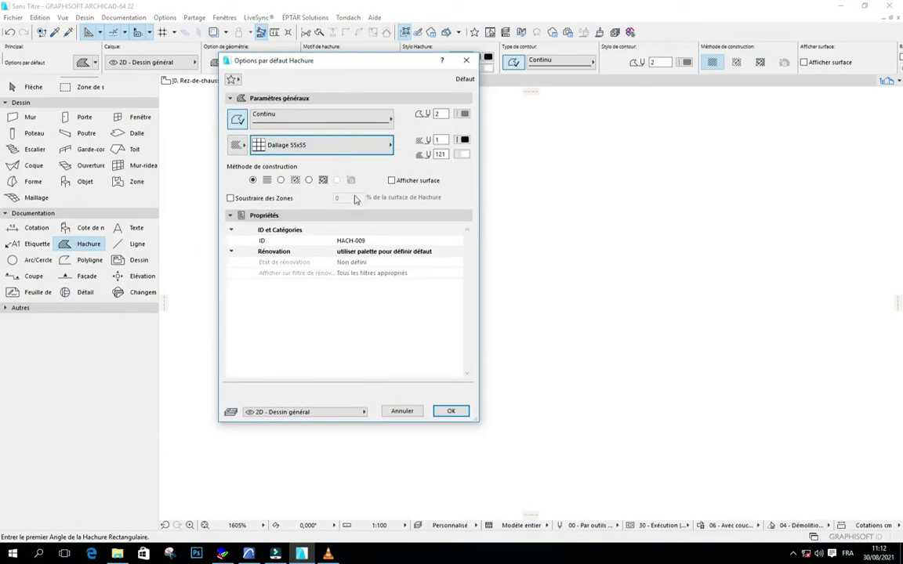
left_click(287, 142)
left_click(498, 186)
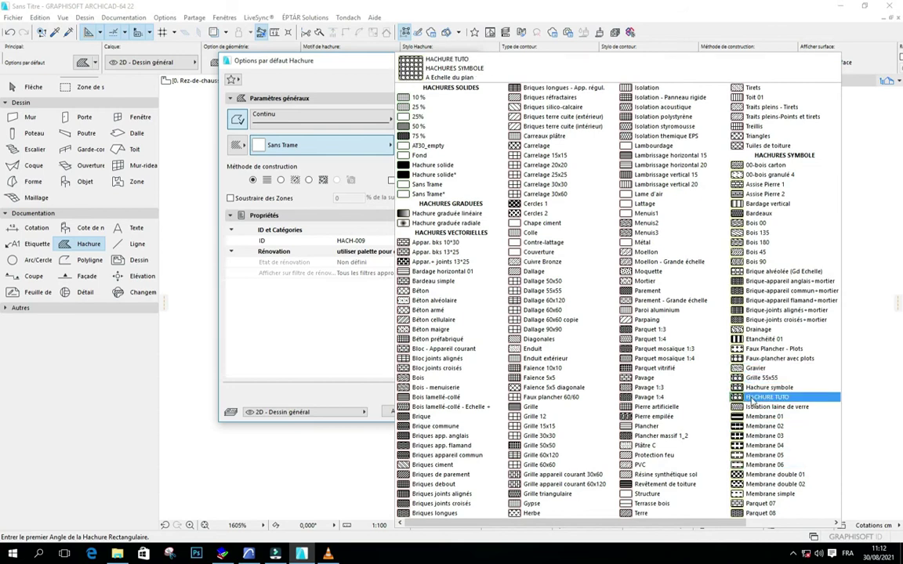
left_click(753, 397)
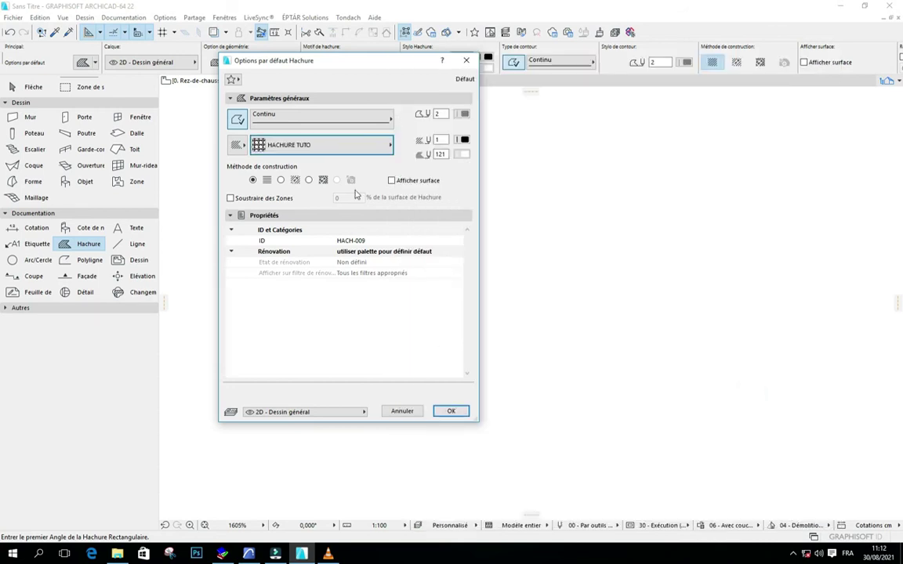
- Set the default hatch pen to 1 and the background pen to 121, and accept the hatch settings
left_click(464, 139)
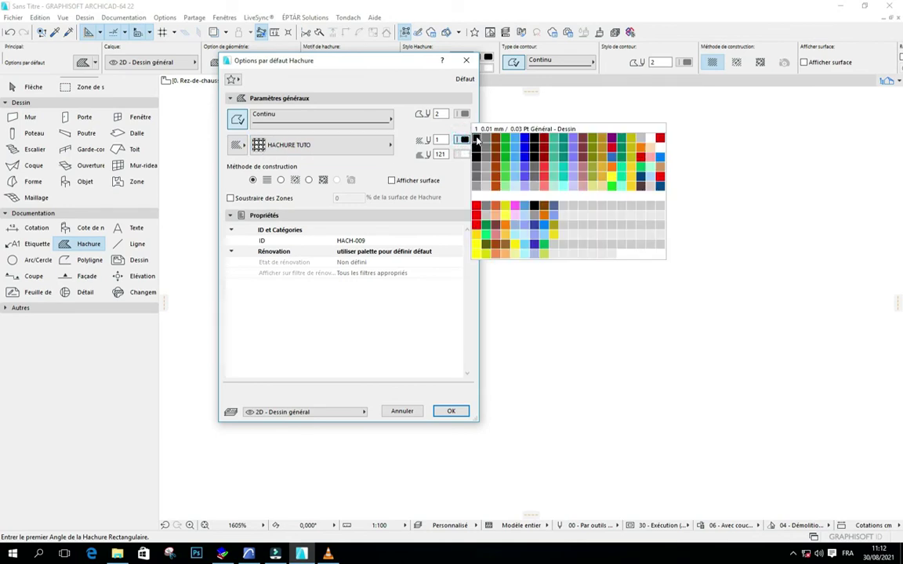
left_click(476, 140)
left_click(461, 154)
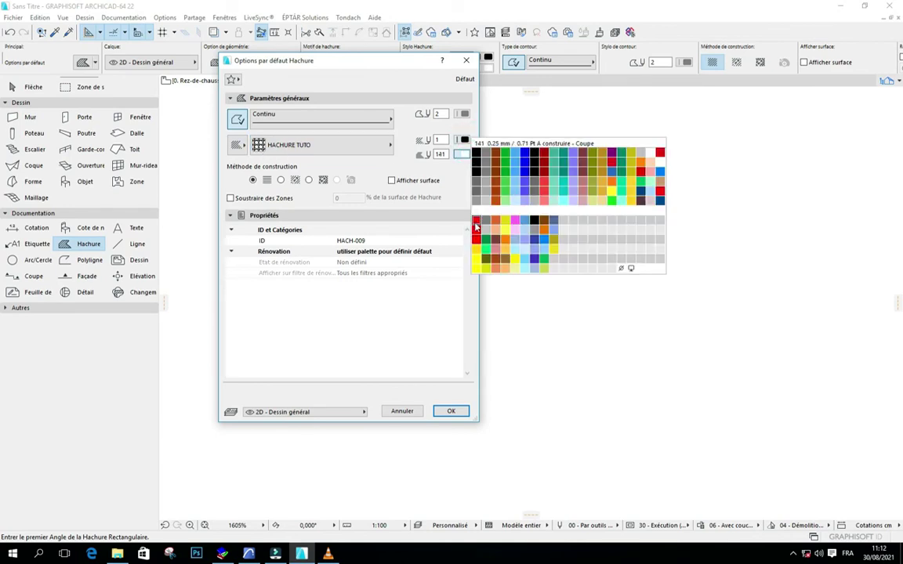
left_click(475, 200)
left_click(452, 412)
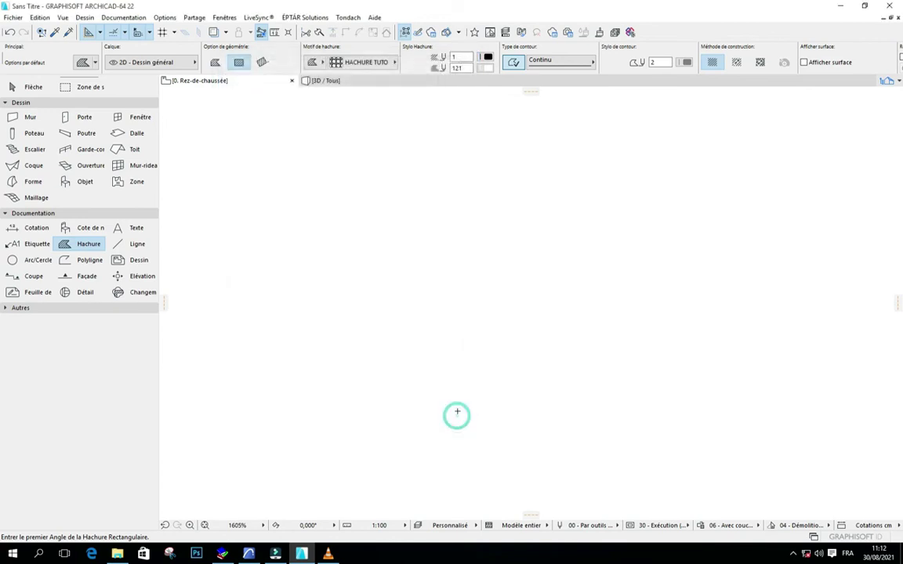
- Draw a large rectangular hatch on the empty floor plan with the HACHURE TUTO pattern
left_click(257, 160)
left_click(646, 467)
scroll(407, 216, "up", 3)
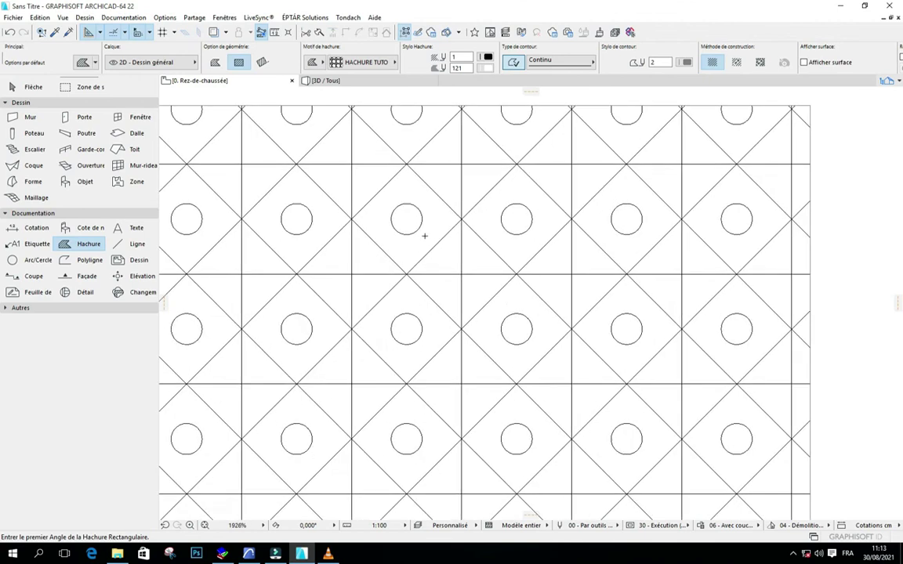
- Examine how the square, diamond and circle motif repeats across the rectangular hatch, up close and as a whole
left_click(522, 211, "shift")
scroll(493, 206, "down", 3)
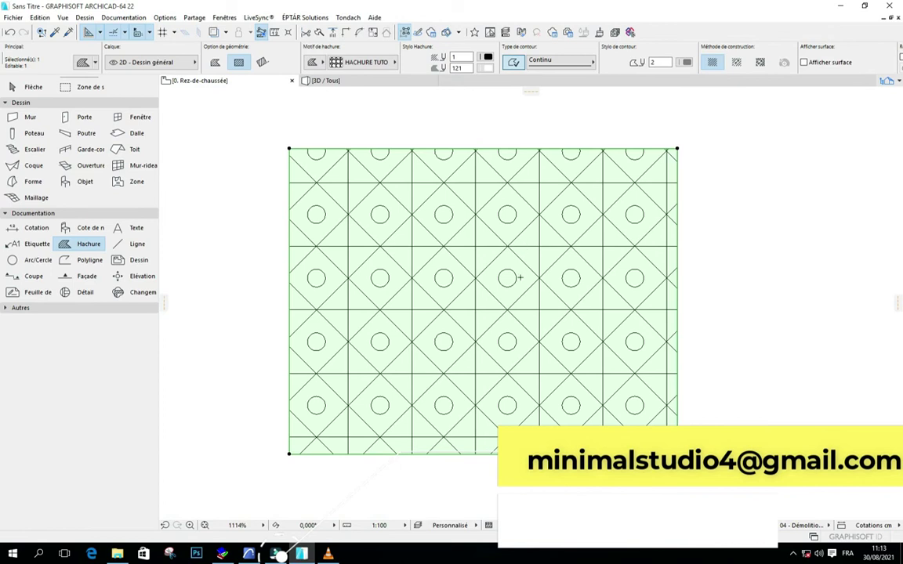
key("Escape")
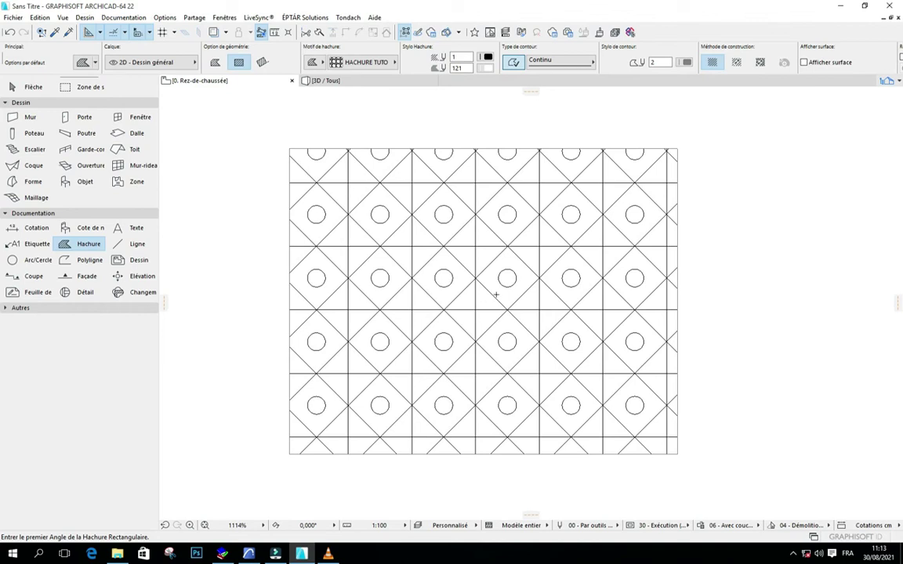
scroll(499, 291, "up", 2)
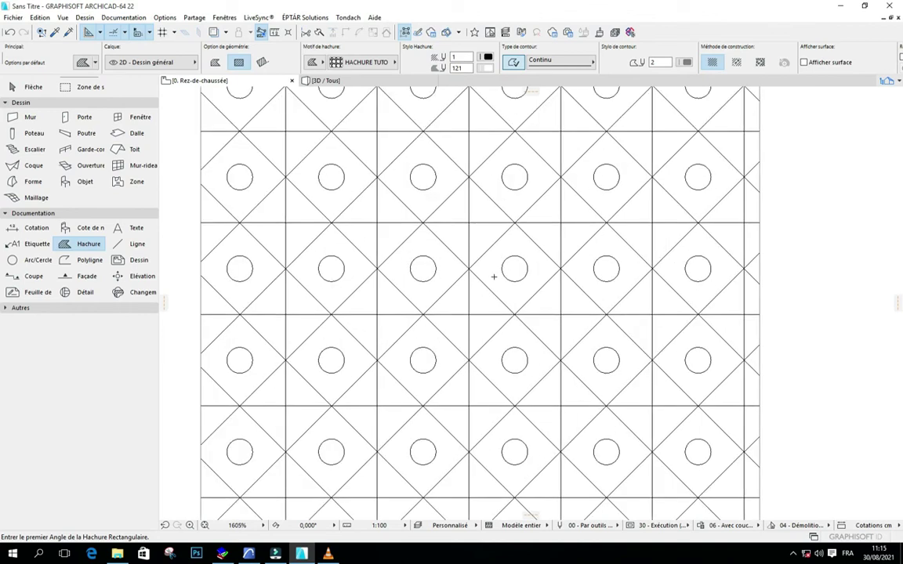
scroll(460, 299, "down", 2)
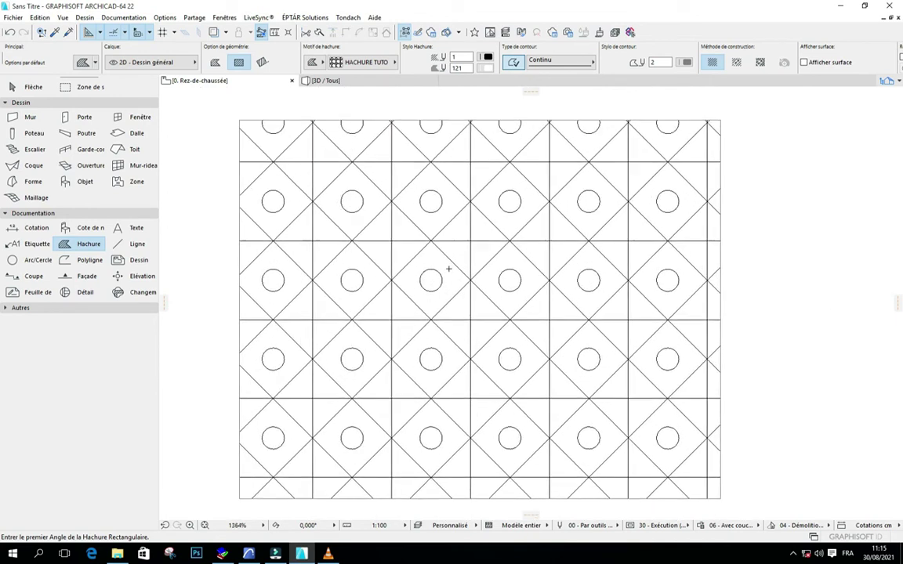
scroll(447, 266, "up", 2)
scroll(471, 140, "up", 3)
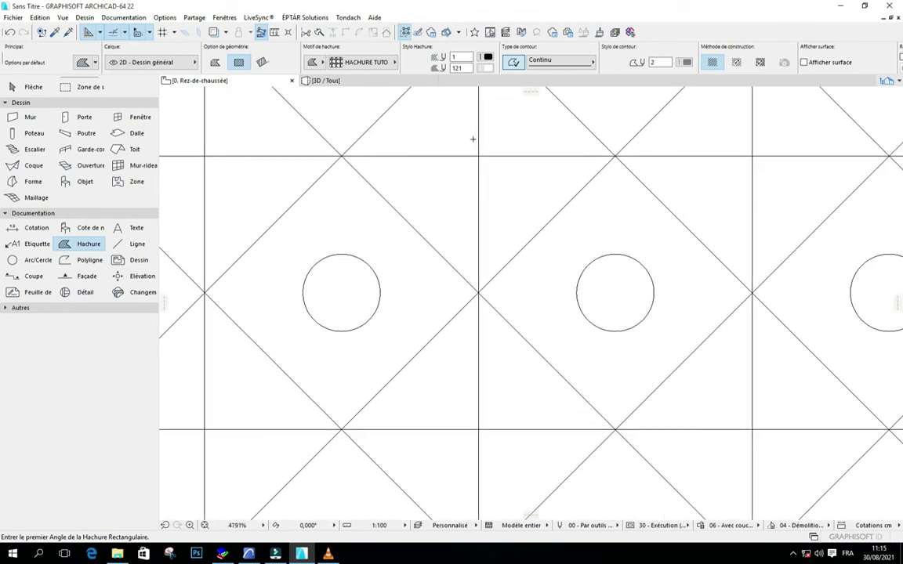
scroll(451, 221, "down", 3)
scroll(320, 238, "up", 1)
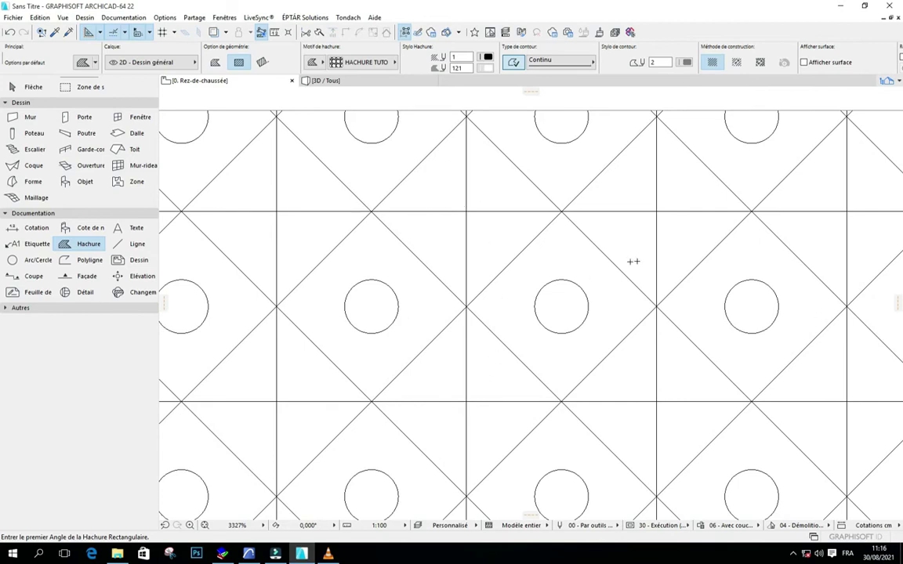
scroll(536, 250, "down", 3)
scroll(552, 258, "up", 2)
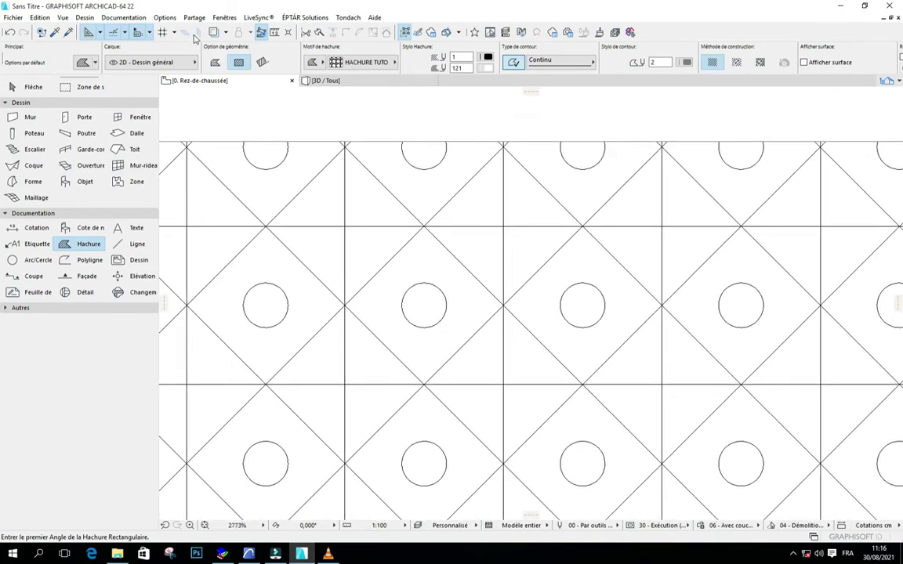
- Set the HACHURE TUTO pattern's X1 spacing to 0,310 m and match its Y2 spacing, leaving joints between the tiles
left_click(157, 18)
mouse_move(194, 33)
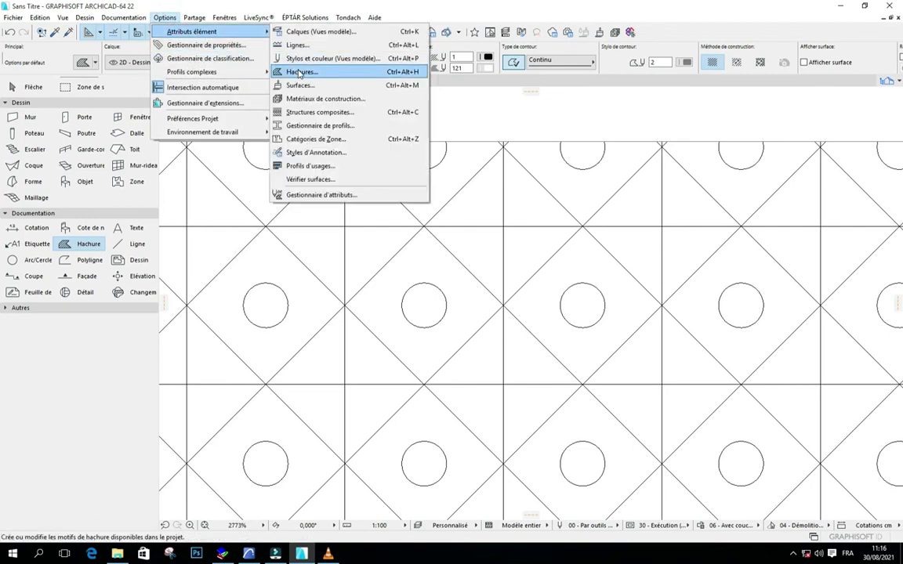
left_click(300, 72)
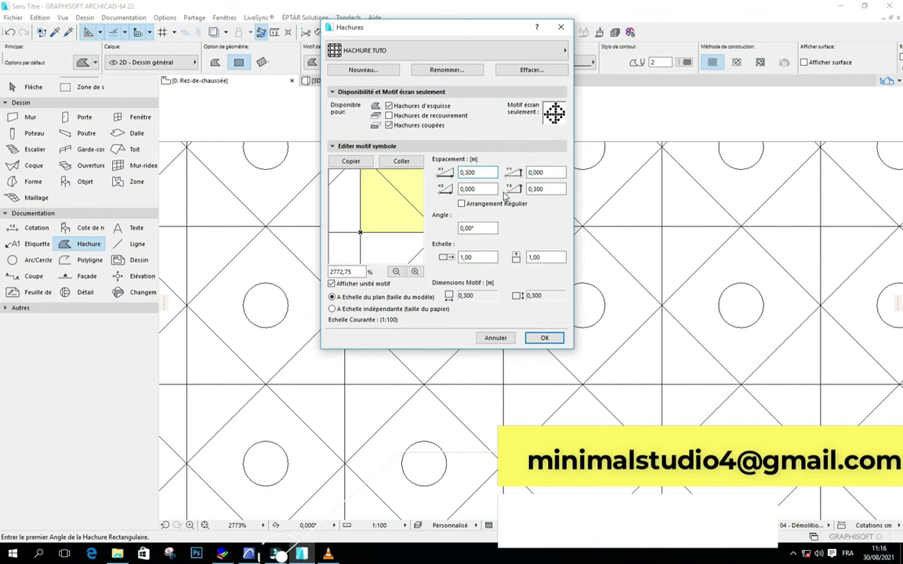
type("1")
key("Delete")
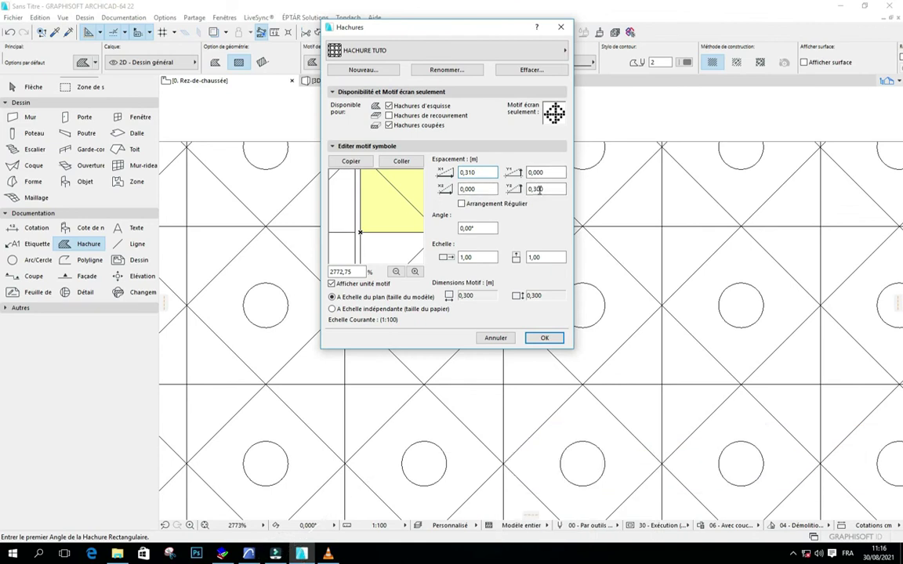
left_click(536, 188)
key("BackSpace")
left_click(544, 338)
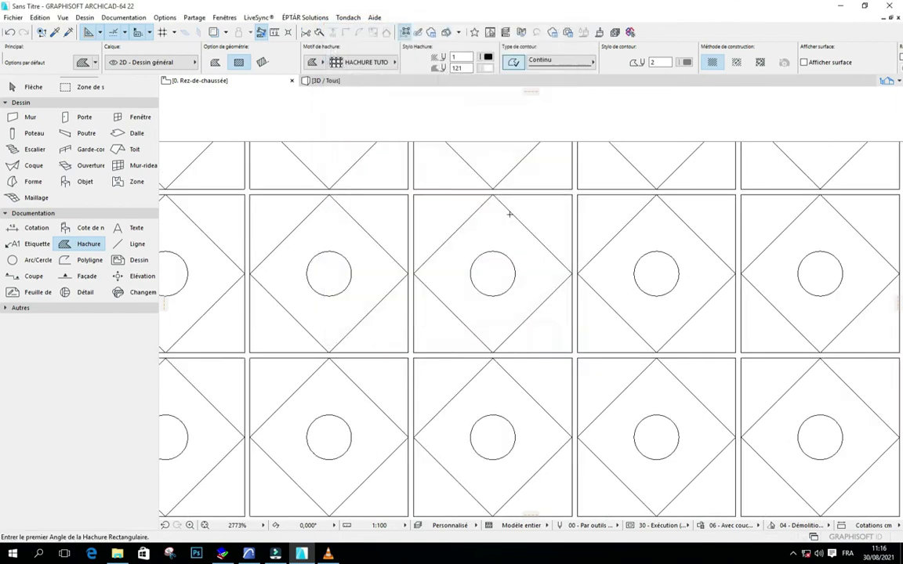
- Examine the joints between the repeated tiles across the hatched rectangle
scroll(517, 235, "down", 3)
scroll(540, 336, "down", 3)
scroll(550, 325, "up", 2)
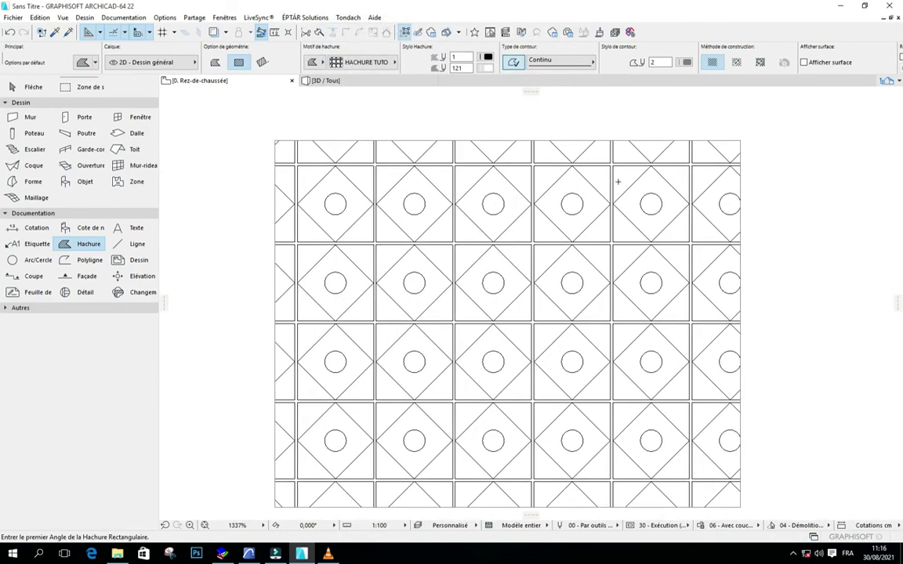
scroll(459, 288, "down", 3)
scroll(540, 297, "up", 4)
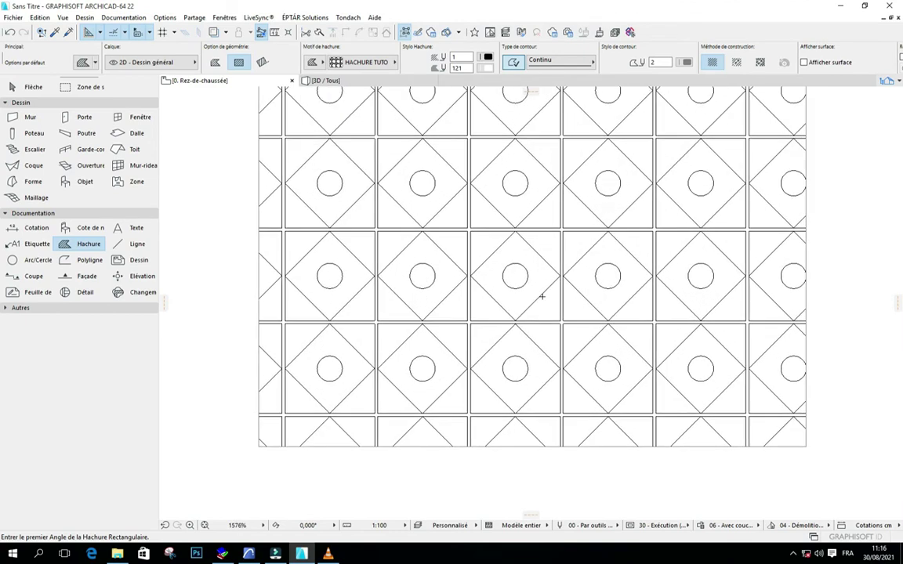
scroll(549, 278, "down", 2)
scroll(663, 212, "down", 1)
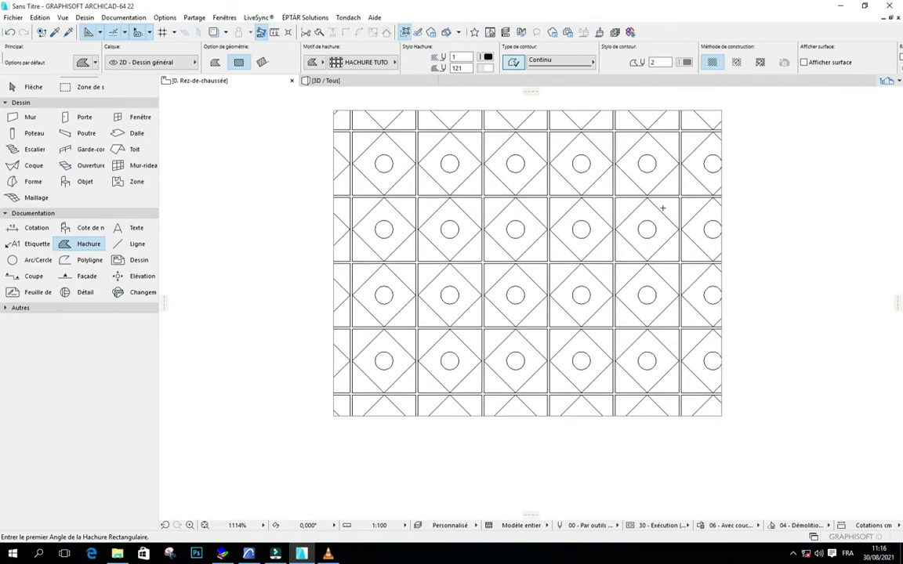
- Inspect the alignment of the HACHURE TUTO tile rows and columns, in close-up and over the full rectangle
scroll(584, 148, "up", 4)
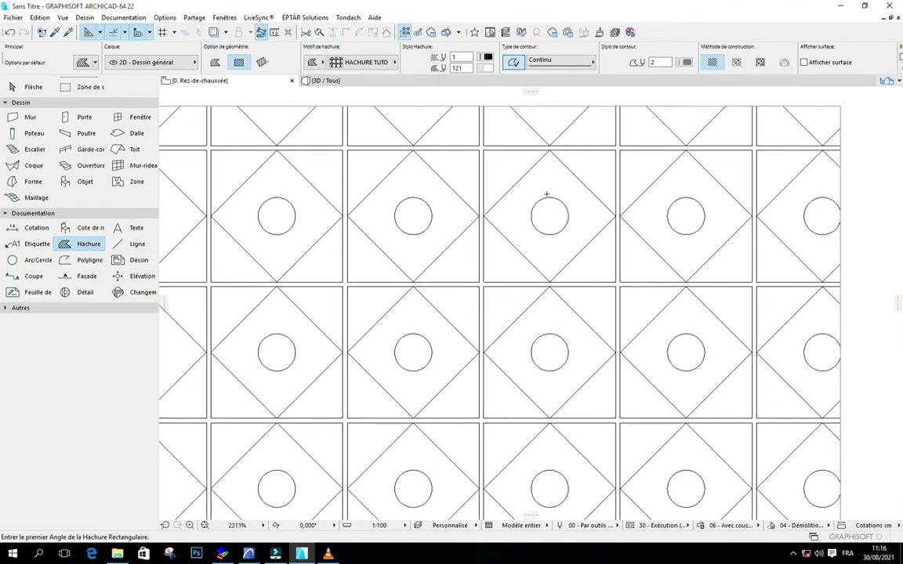
scroll(492, 240, "down", 4)
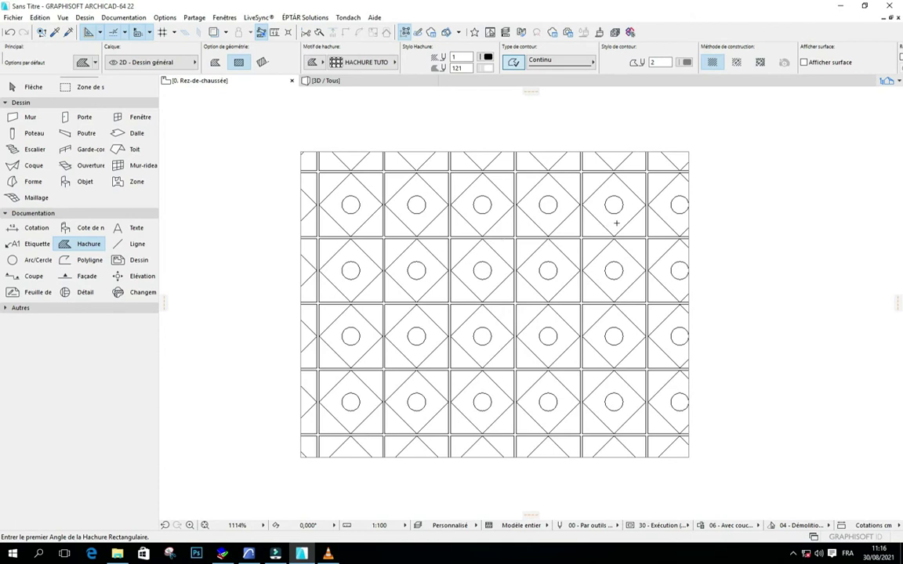
scroll(595, 212, "up", 6)
scroll(552, 195, "down", 6)
scroll(486, 232, "up", 5)
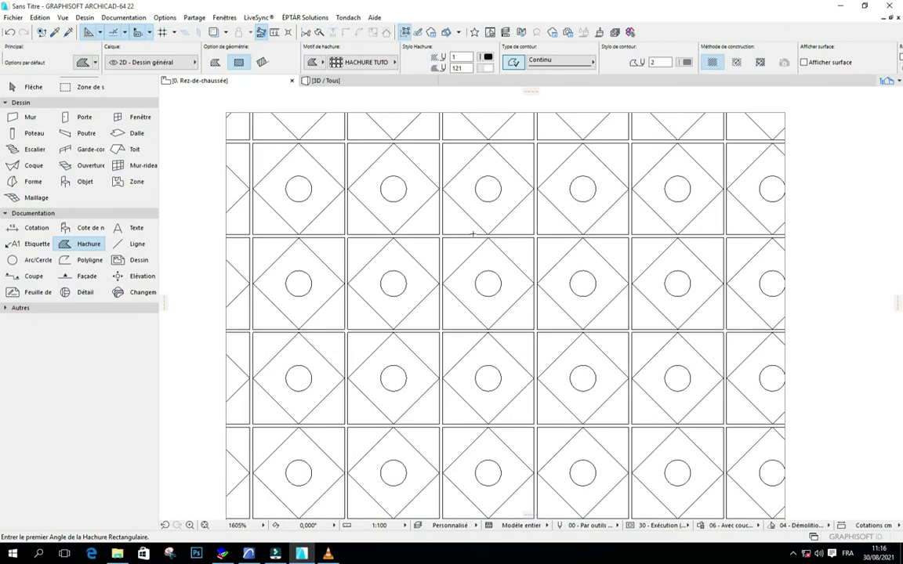
scroll(462, 199, "down", 5)
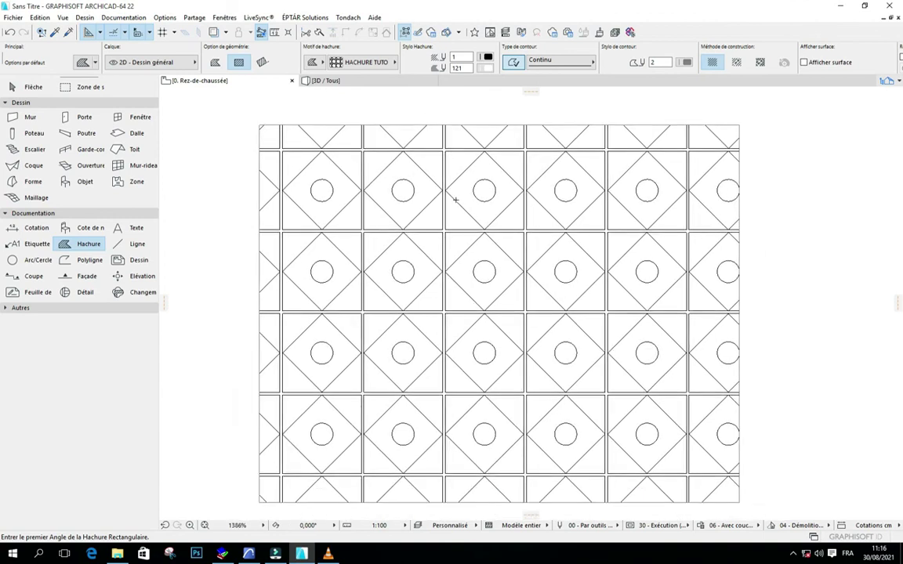
scroll(474, 197, "up", 6)
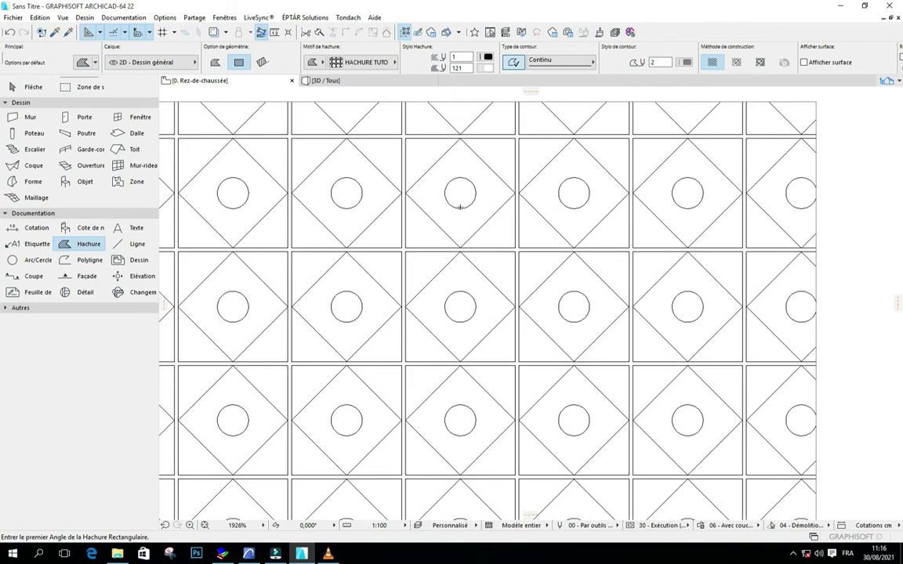
scroll(460, 208, "down", 5)
scroll(481, 176, "up", 3)
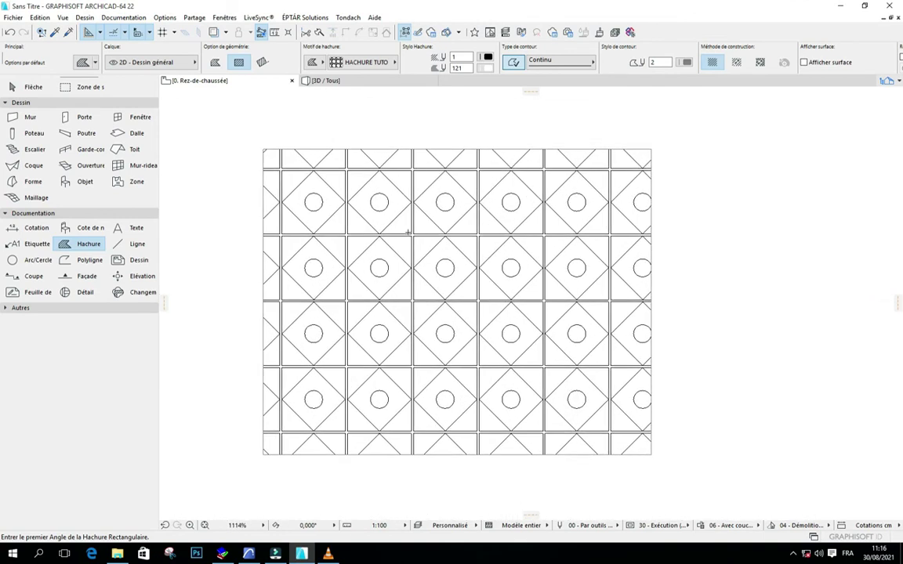
scroll(361, 255, "up", 5)
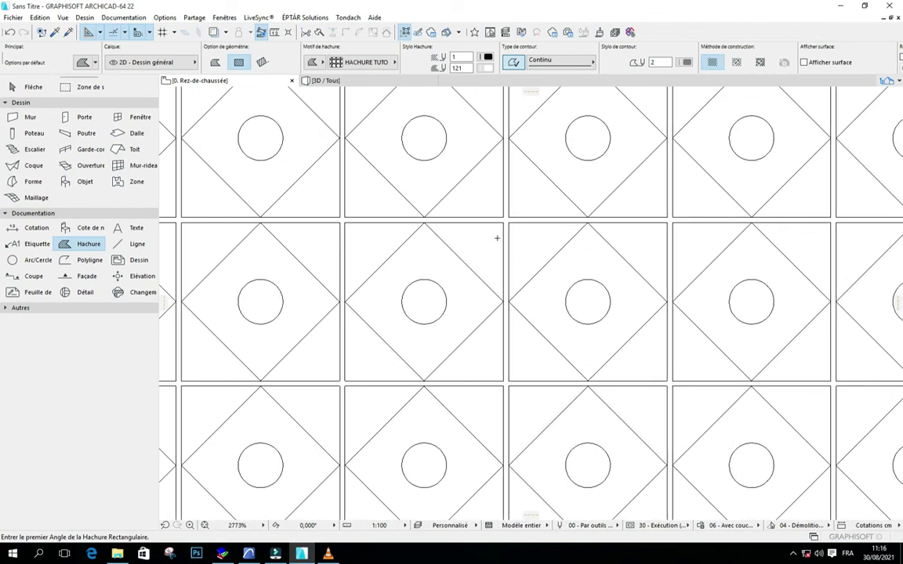
scroll(502, 196, "down", 2)
scroll(462, 235, "up", 3)
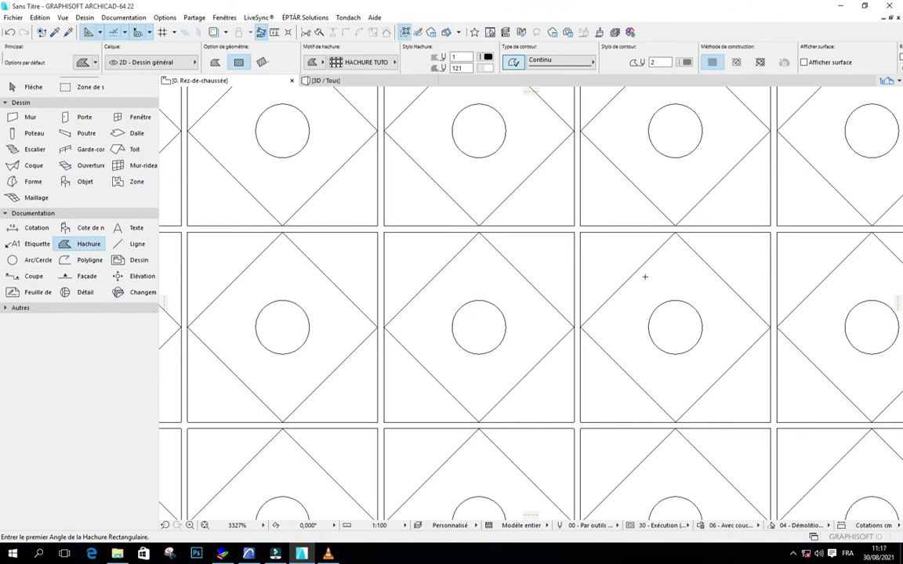
scroll(645, 277, "up", 2)
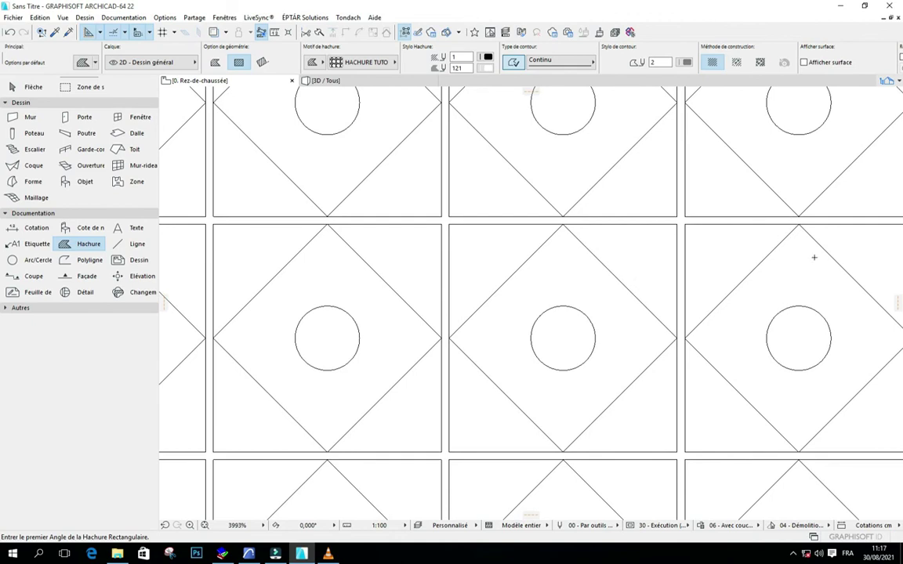
scroll(750, 329, "down", 2)
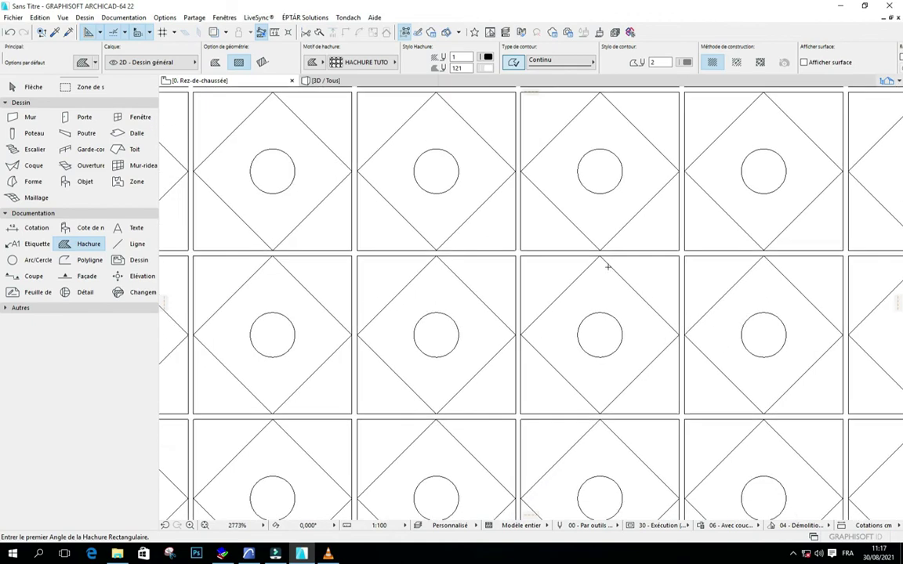
- Adjust the HACHURE TUTO pattern's spacing so that each row of tiles is shifted sideways by about half a tile, keeping the joints
left_click(165, 18)
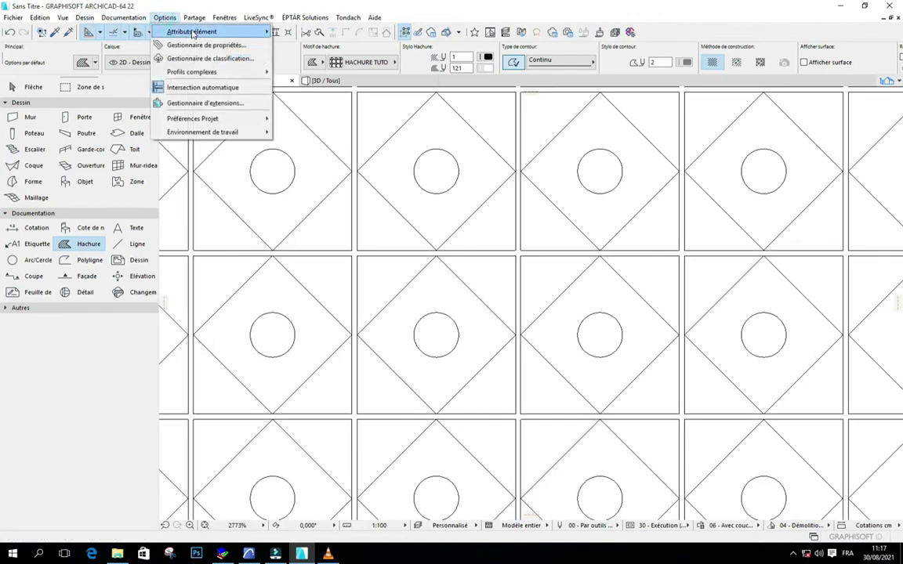
mouse_move(193, 34)
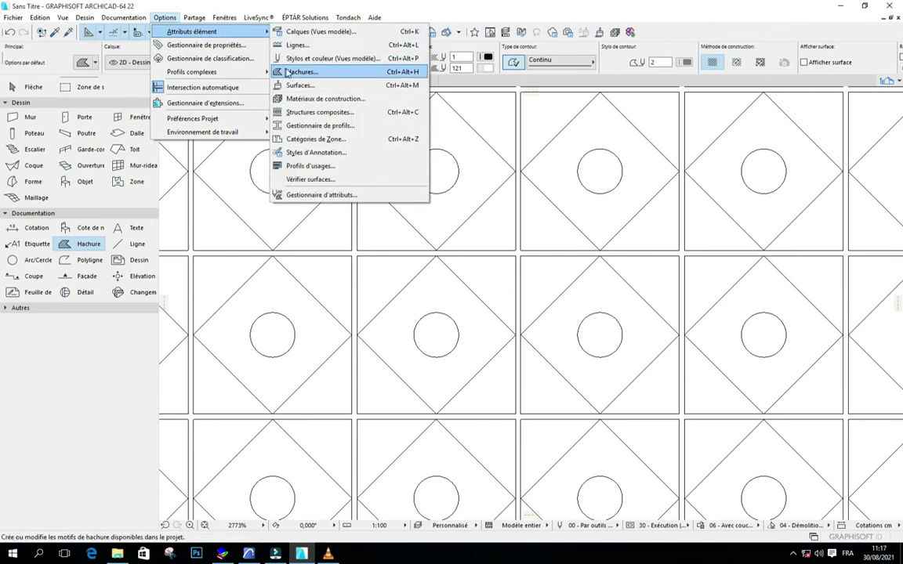
left_click(343, 72)
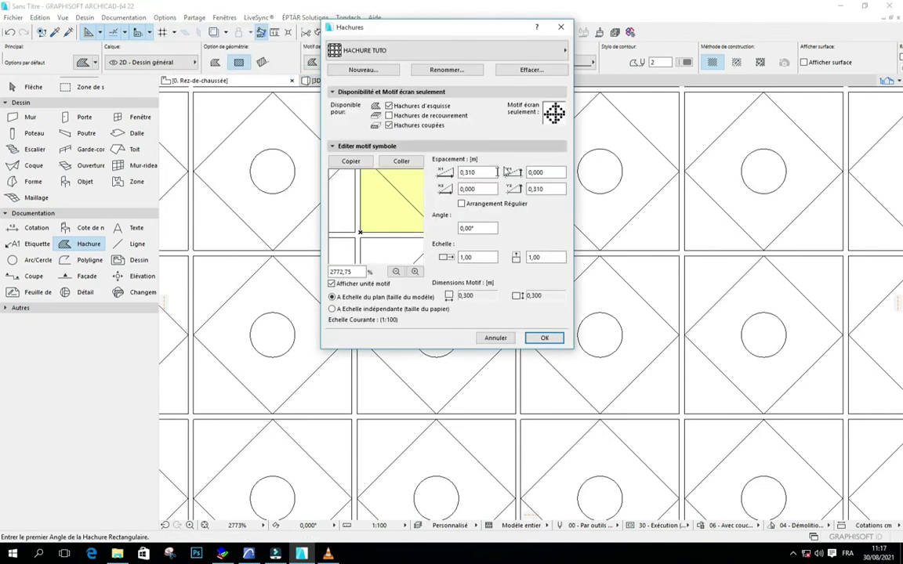
left_click(493, 172)
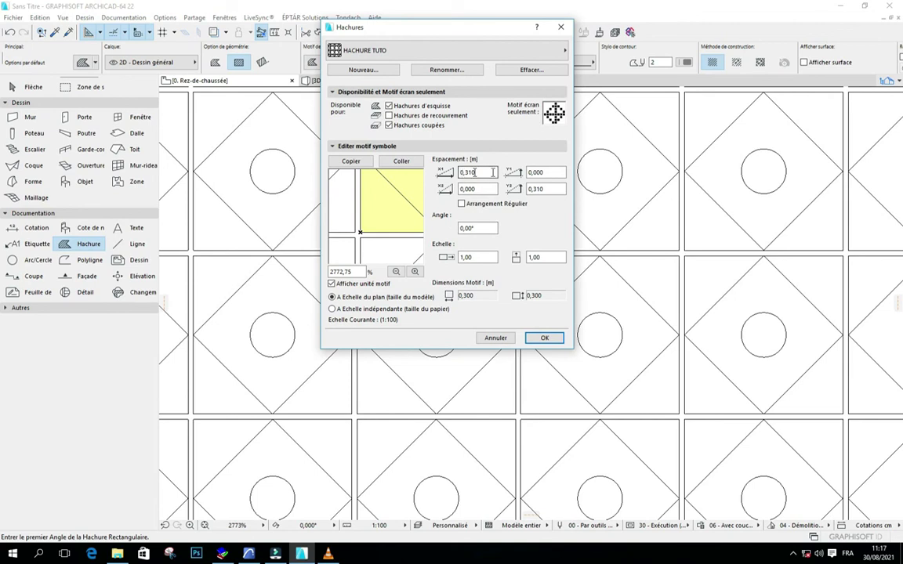
key("Return")
scroll(403, 257, "down", 3)
scroll(389, 235, "up", 2)
scroll(421, 226, "down", 4)
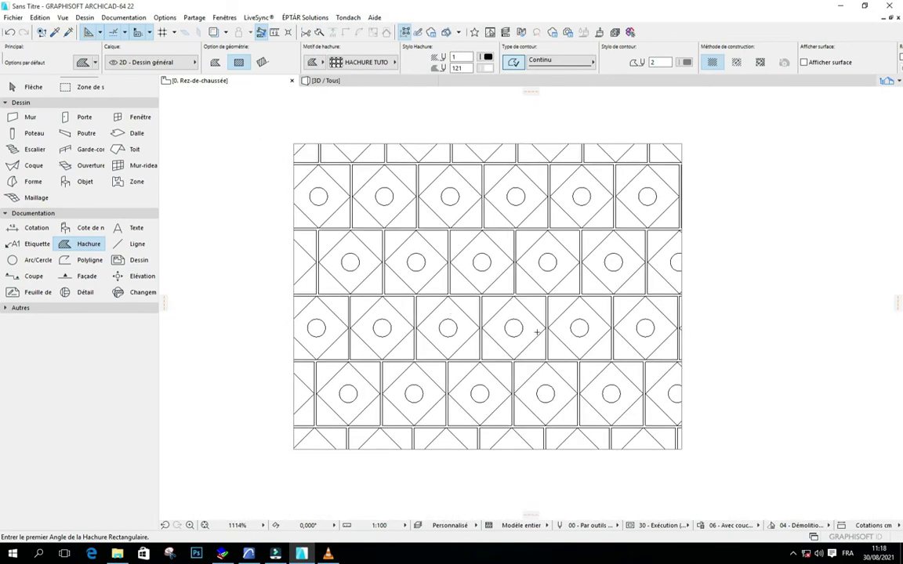
scroll(541, 321, "up", 1)
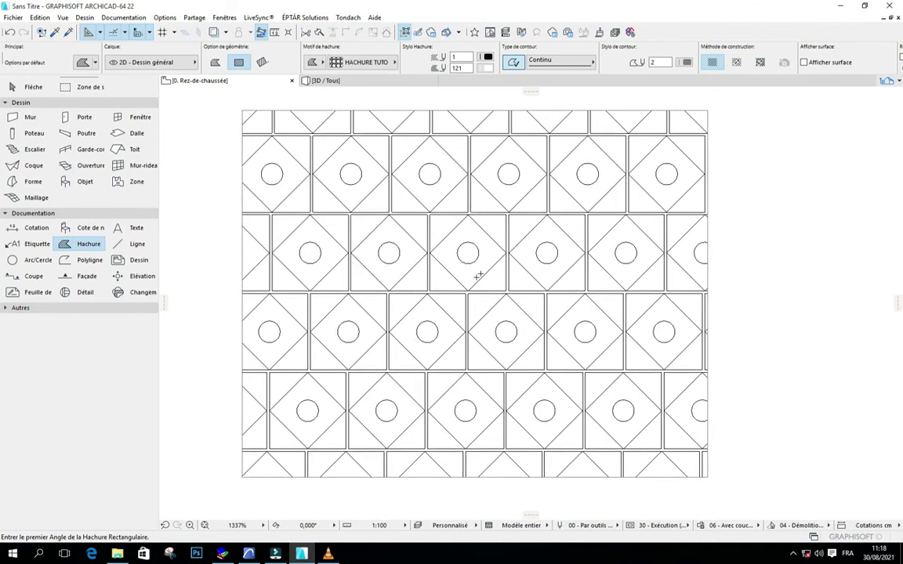